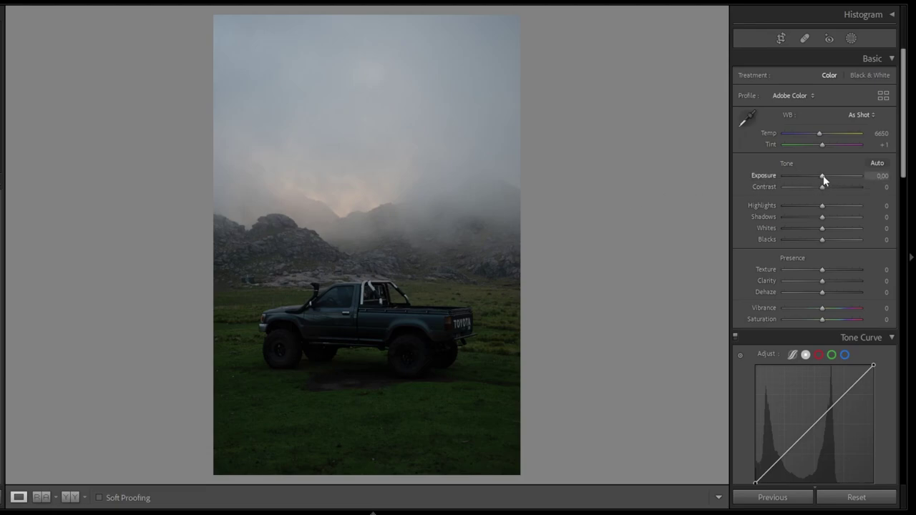
Set Exposure +0.97, Highlights −82, Shadows +33, Whites −43, Blacks −12, Texture and Clarity +10
left_click_drag(822, 176, 831, 174)
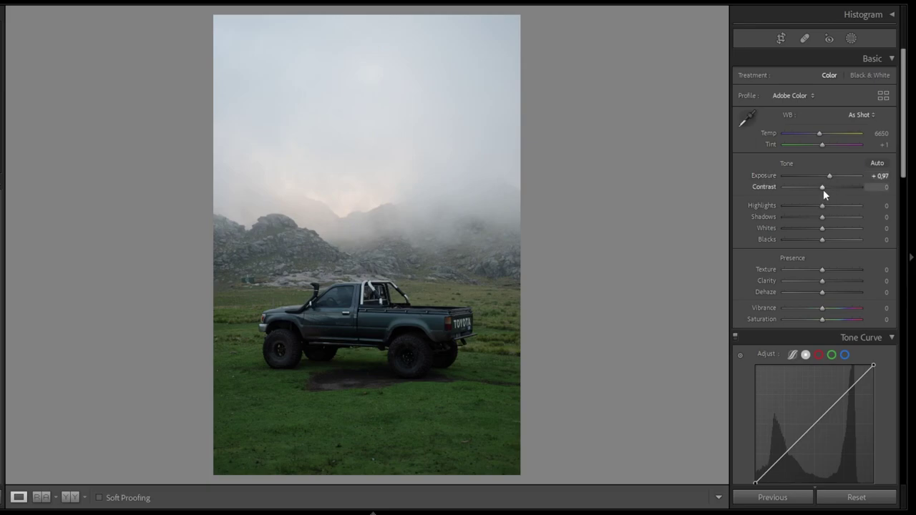
left_click_drag(821, 205, 827, 281)
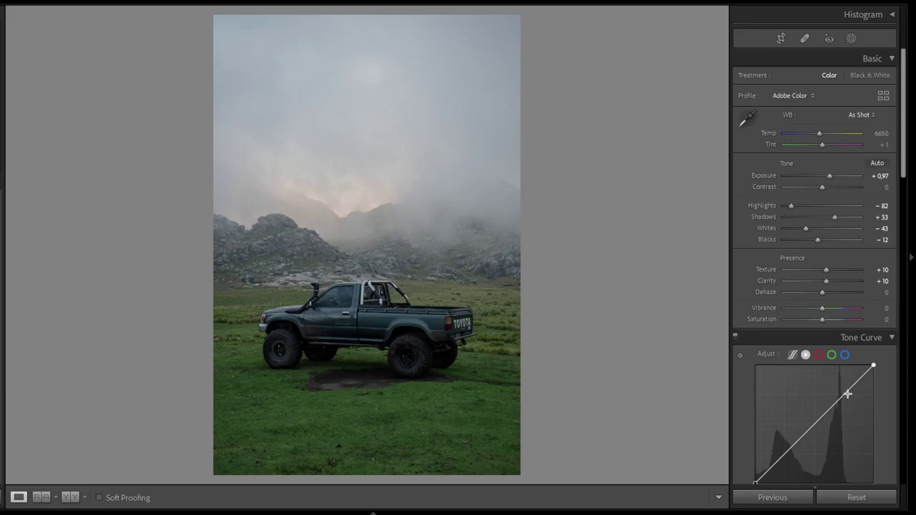
Add three points to the point curve for a gentle S-curve, black point lifted to 13, shadows 59
scroll(846, 391, "down", 3)
left_click(845, 292)
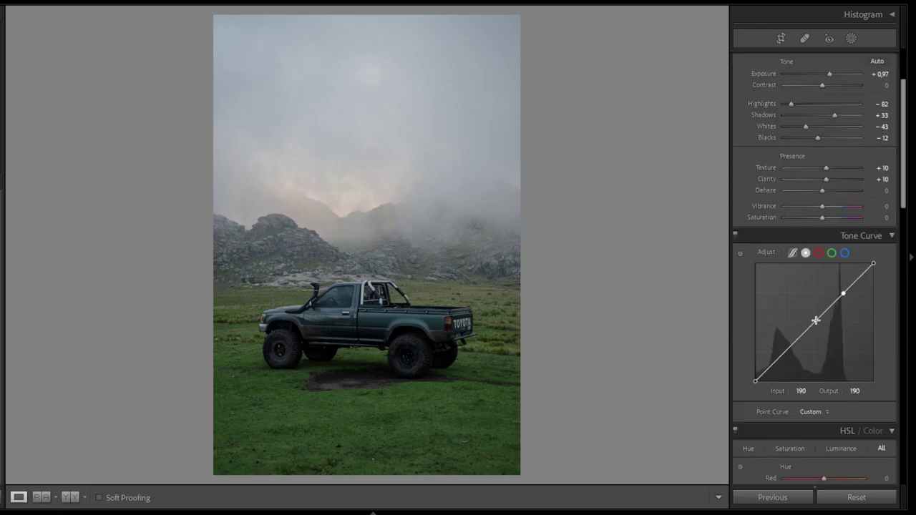
left_click(817, 320)
left_click(787, 350)
left_click_drag(755, 380, 738, 375)
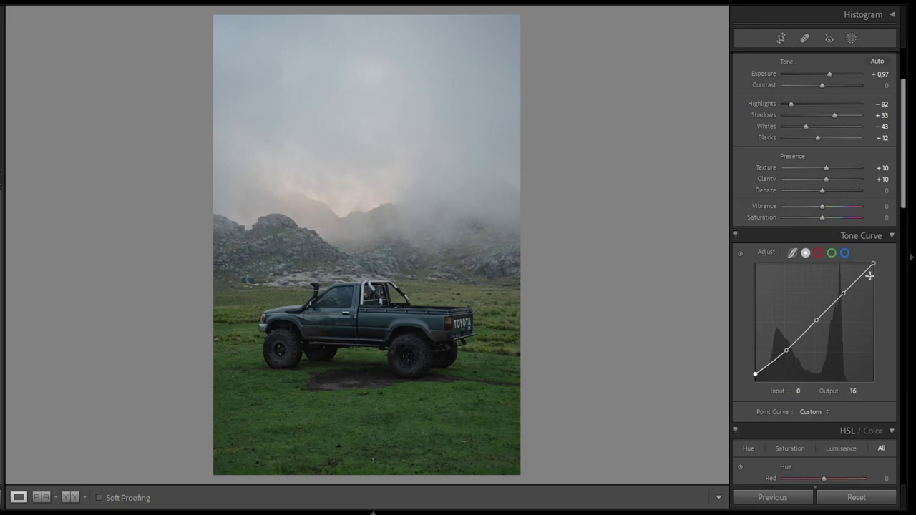
left_click_drag(878, 264, 885, 269)
left_click_drag(844, 294, 873, 270)
left_click_drag(817, 320, 817, 326)
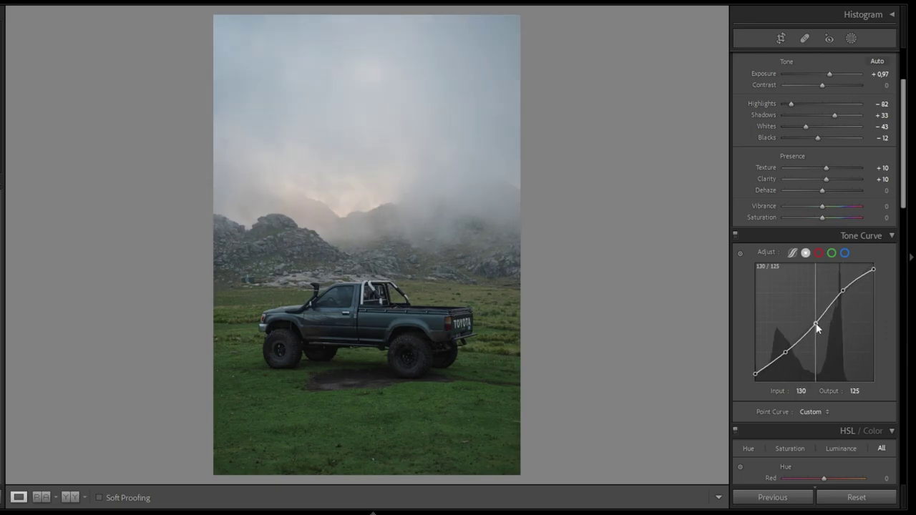
left_click_drag(756, 374, 752, 381)
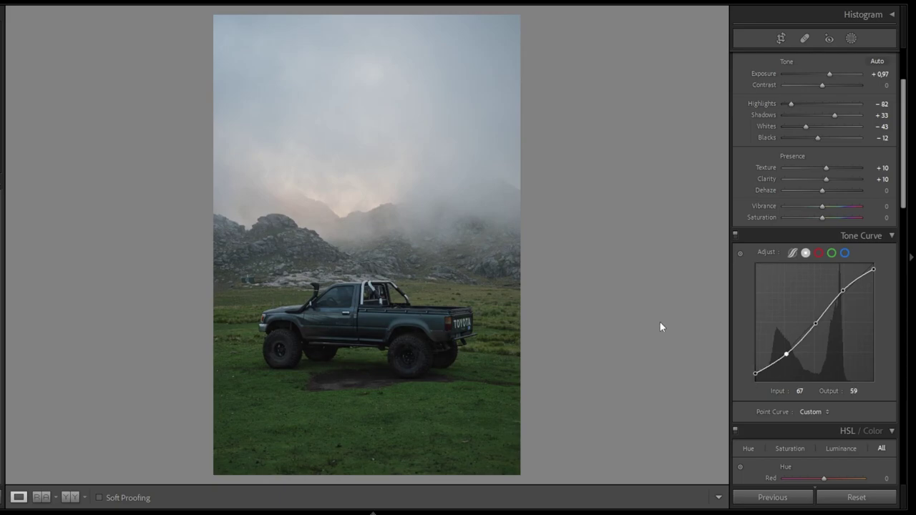
Set HSL Green Hue −44; Saturation Orange −80, Green −30, Blue −60; Luminance Green +20, Blue +24
scroll(738, 356, "down", 5)
scroll(759, 363, "down", 3)
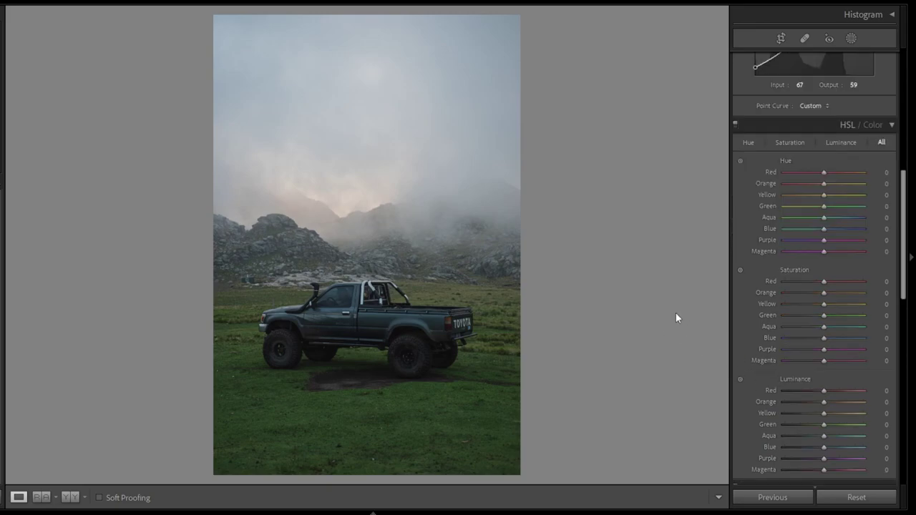
left_click_drag(824, 338, 801, 339)
left_click_drag(824, 315, 797, 292)
left_click_drag(824, 206, 807, 207)
mouse_move(795, 292)
left_mouse_down()
mouse_move(867, 300)
mouse_move(791, 293)
left_mouse_up()
left_click_drag(822, 423, 832, 445)
Color-grade shadows blue (Hue 226, Saturation 15) and midtones yellow-green (Hue 62, Saturation 13)
scroll(832, 445, "down", 1)
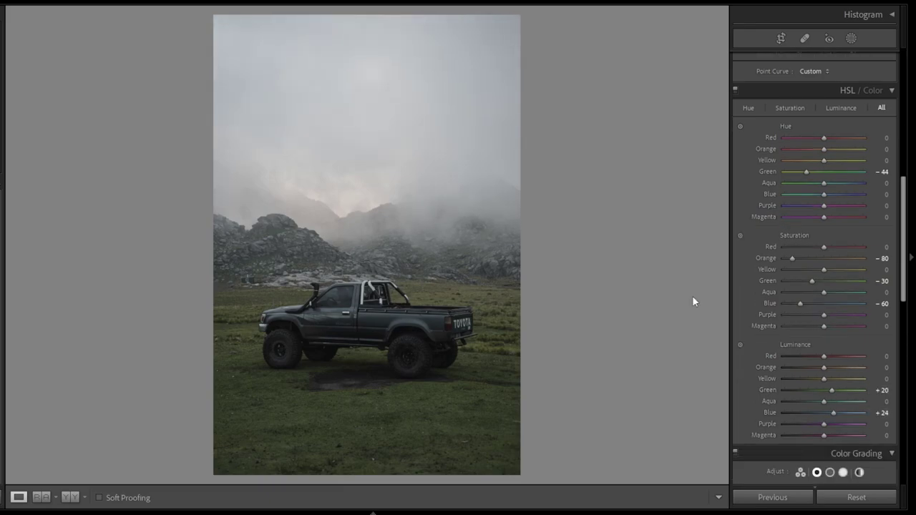
scroll(895, 306, "down", 8)
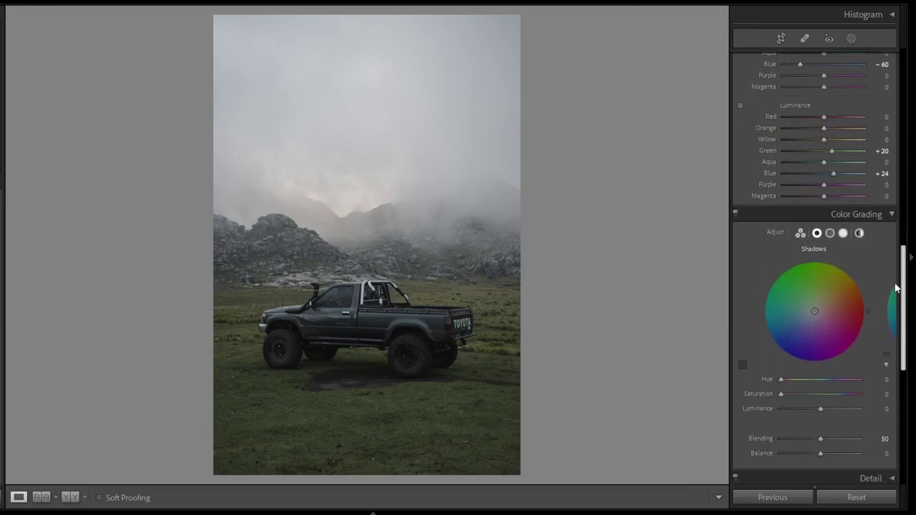
left_click_drag(782, 335, 795, 358)
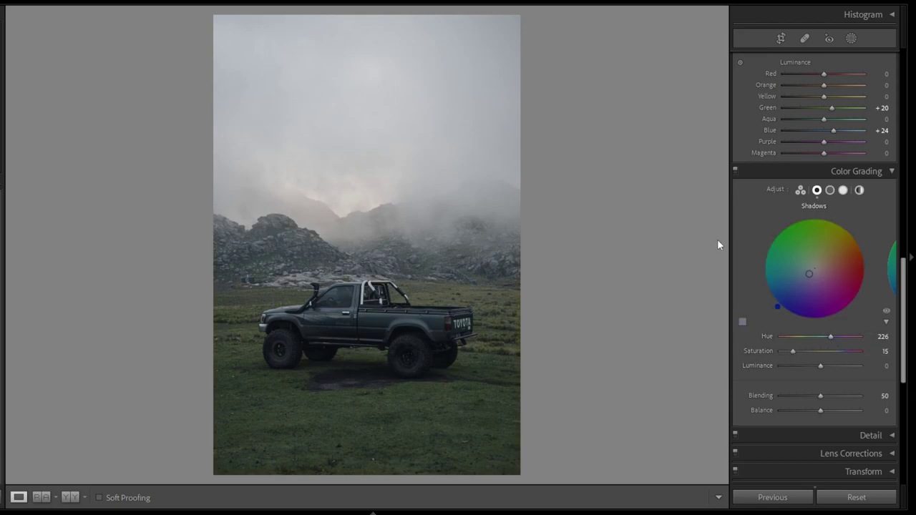
left_click(830, 190)
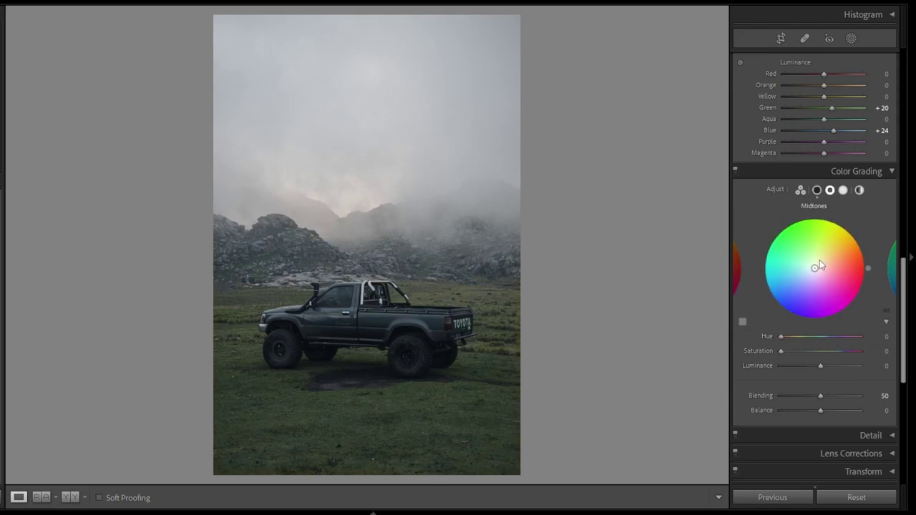
left_click_drag(814, 267, 819, 245)
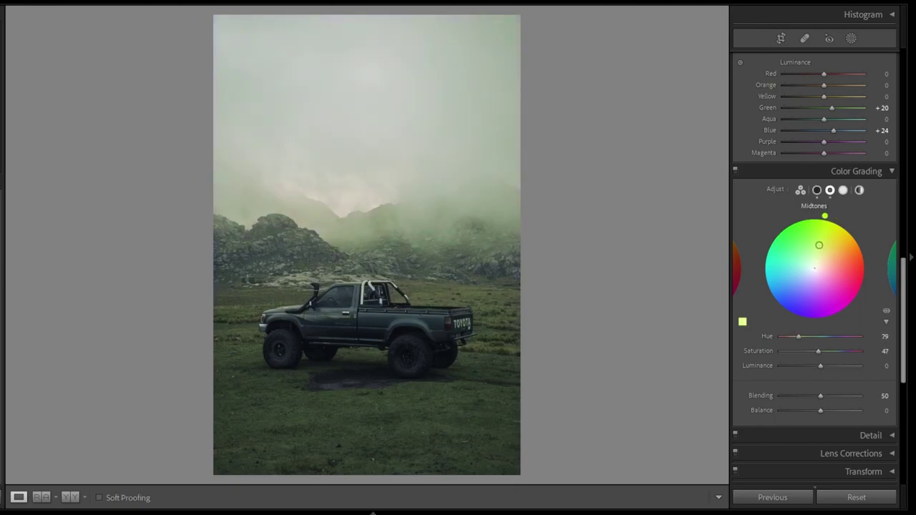
mouse_move(799, 336)
left_mouse_down()
mouse_move(808, 351)
mouse_move(791, 348)
left_mouse_up()
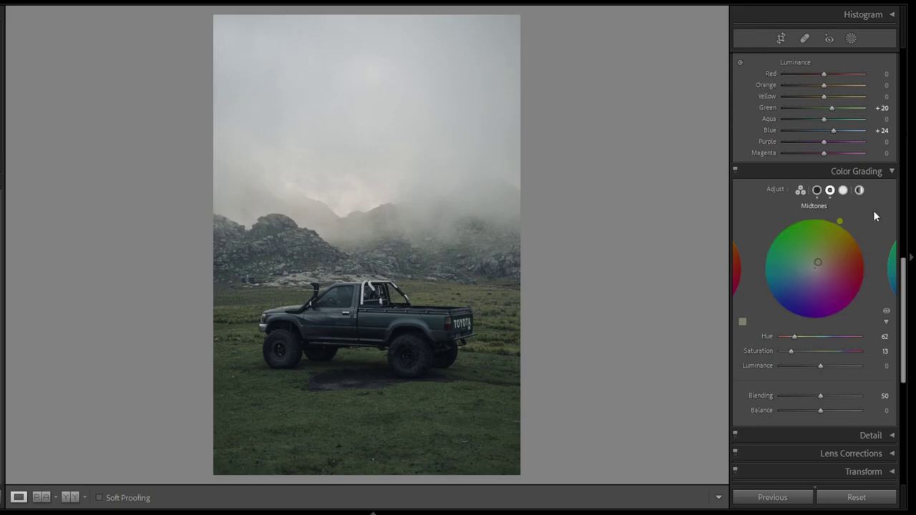
Set Post-Crop Vignetting to Amount −13, Midpoint 37, Feather 100
scroll(873, 212, "down", 5)
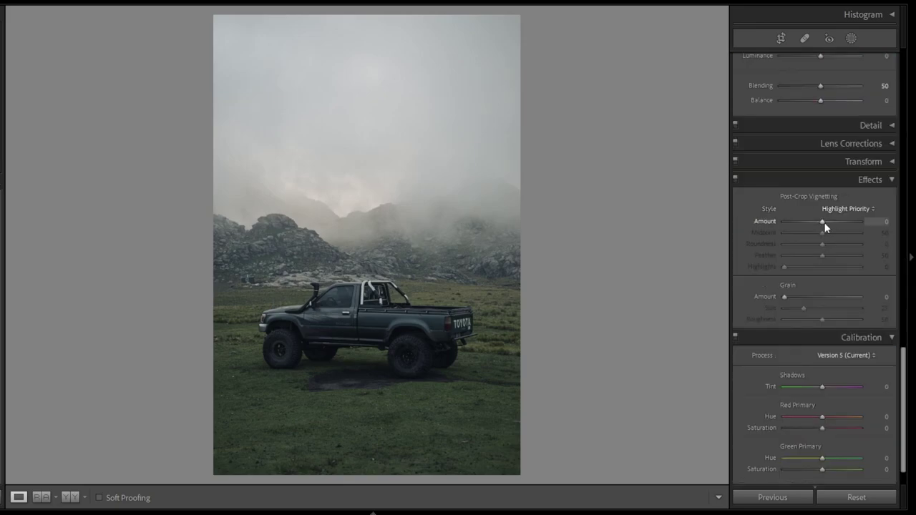
left_click_drag(823, 223, 880, 273)
scroll(880, 273, "up", 2)
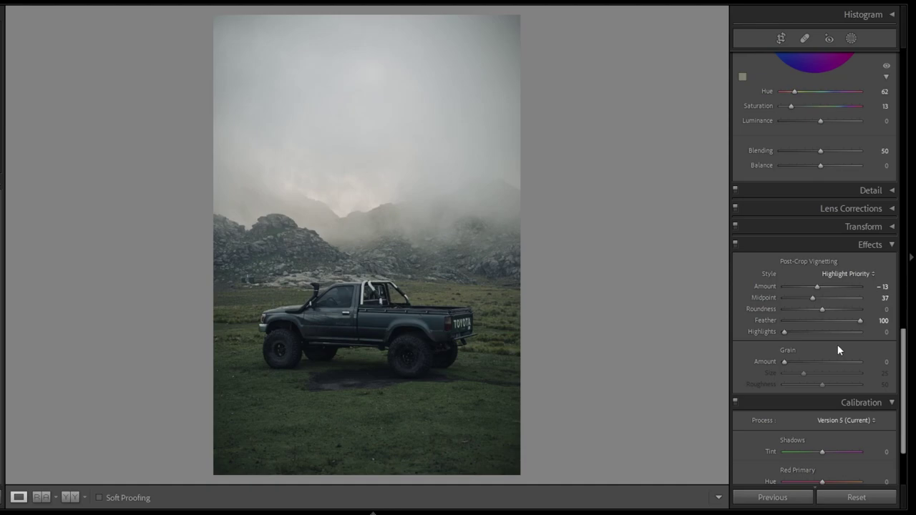
scroll(838, 346, "down", 3)
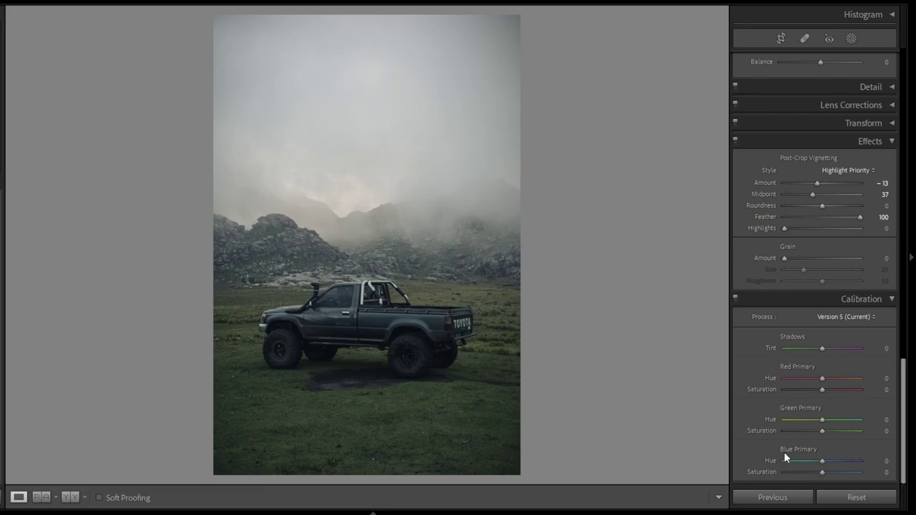
Set Calibration Red Primary Hue +24, Green and Blue Primary Hue −25, Blue Saturation −60
left_click_drag(822, 378, 831, 378)
left_click_drag(822, 420, 805, 421)
mouse_move(821, 460)
left_mouse_down()
mouse_move(838, 461)
mouse_move(807, 463)
mouse_move(821, 477)
left_mouse_up()
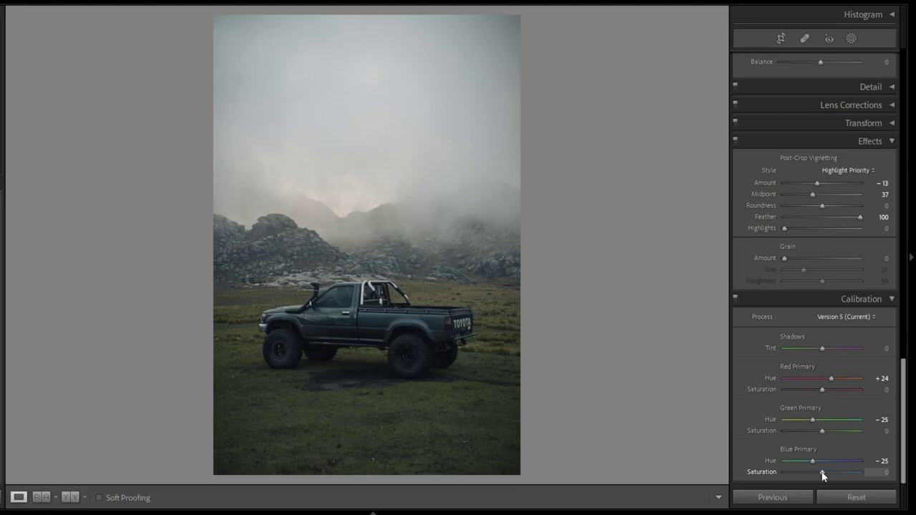
left_click_drag(822, 472, 802, 472)
scroll(798, 430, "up", 10)
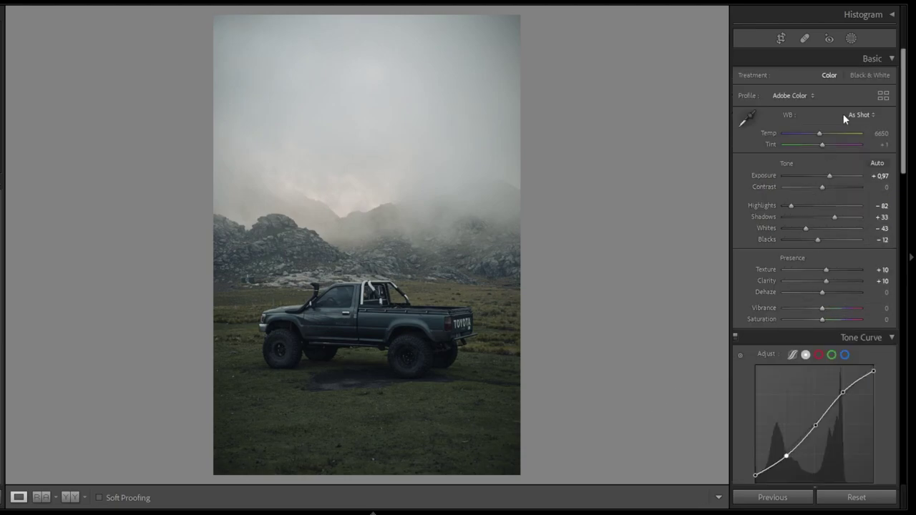
Add a Select Subject mask on the truck with Exposure +0.20 and Highlights +32
left_click(851, 38)
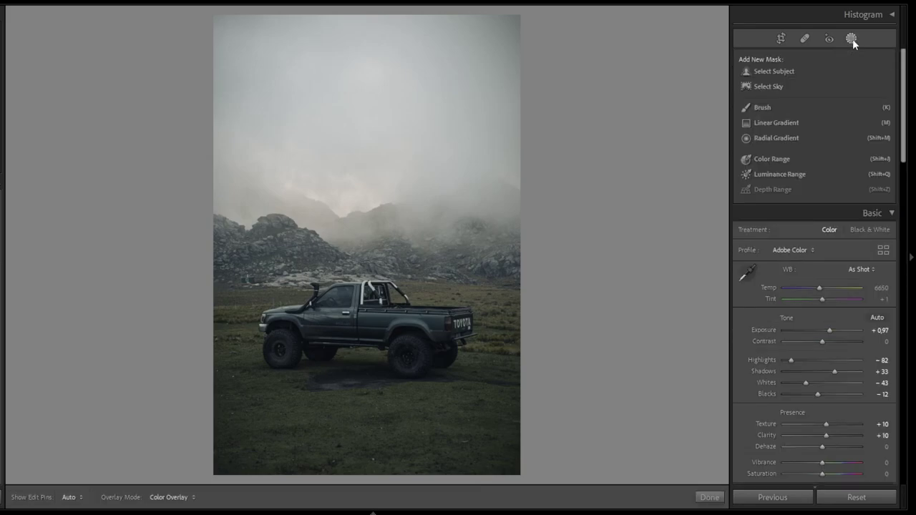
left_click(774, 71)
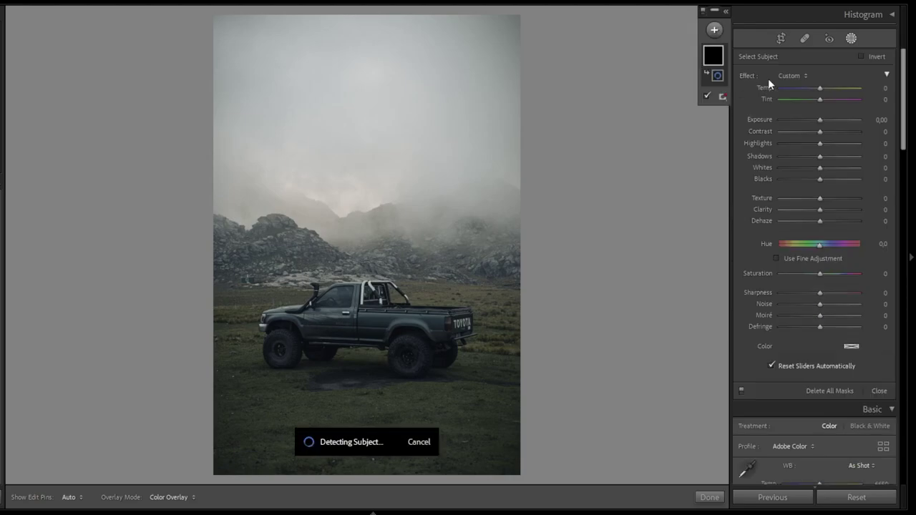
left_click_drag(820, 120, 821, 123)
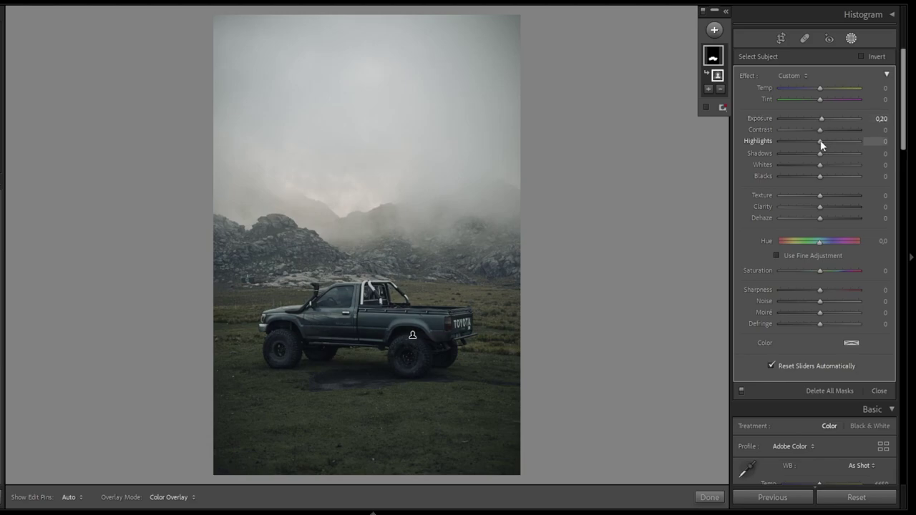
left_click_drag(821, 142, 832, 142)
left_click(620, 170)
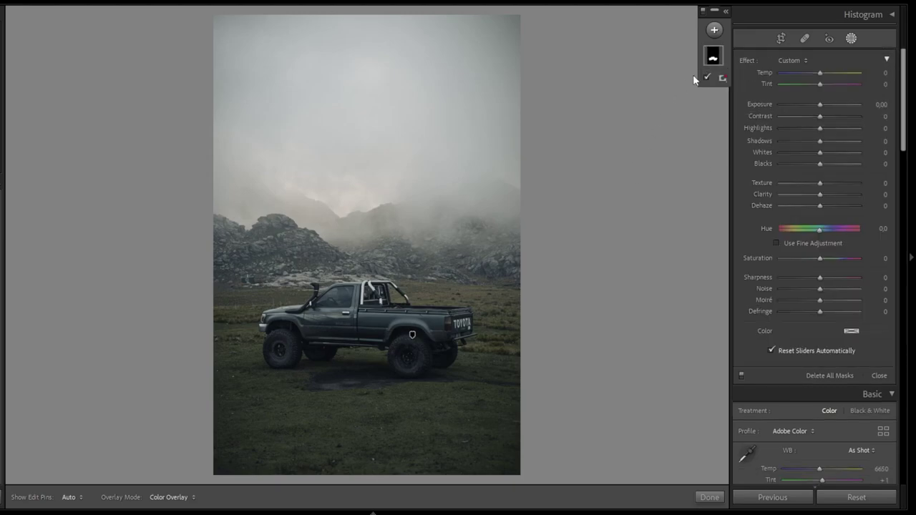
Add a Select Sky mask with Highlights −55 and Saturation −83
left_click(714, 29)
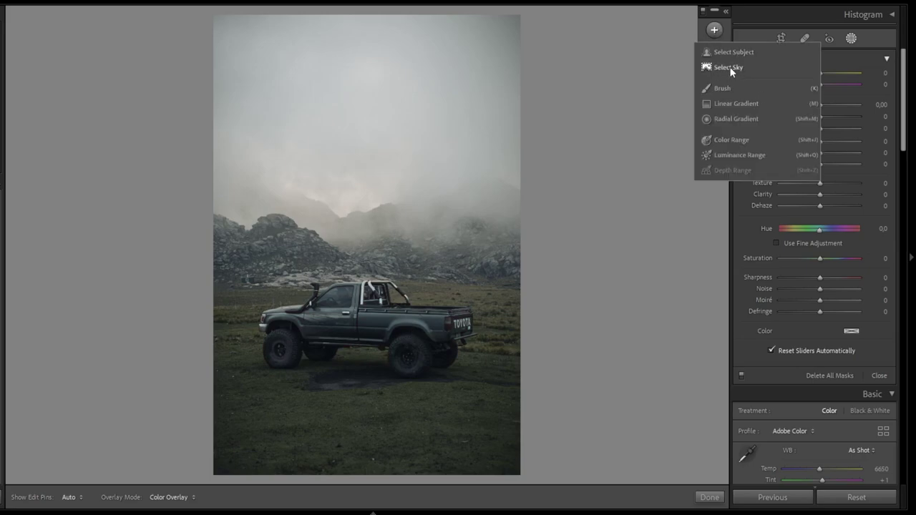
left_click(730, 68)
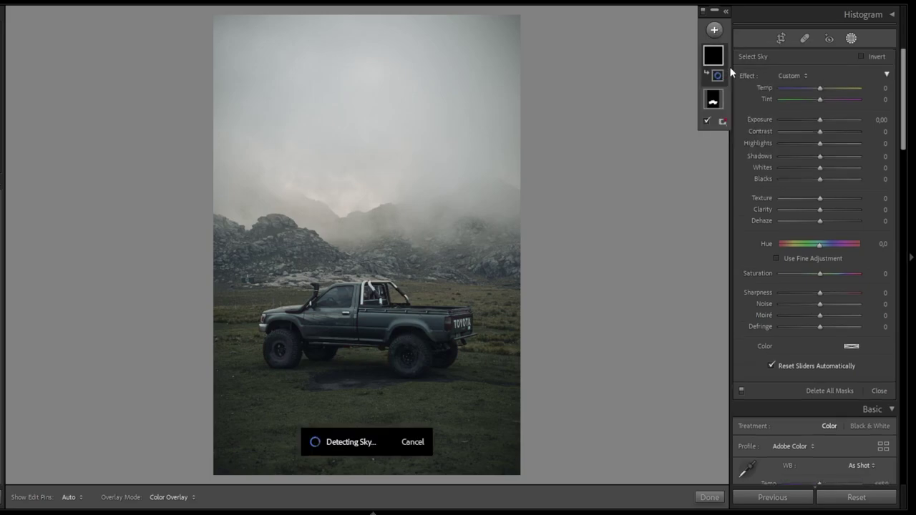
left_click_drag(820, 141, 798, 140)
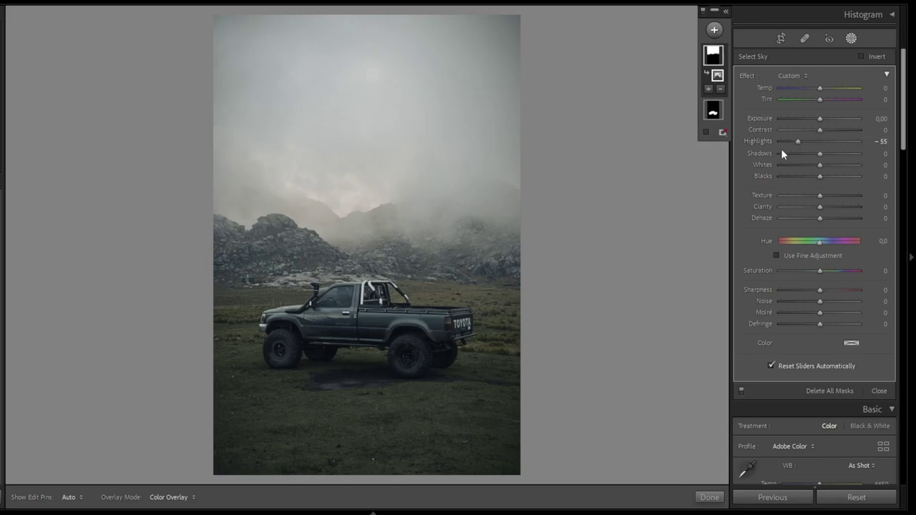
left_click_drag(820, 270, 792, 280)
left_click(673, 170)
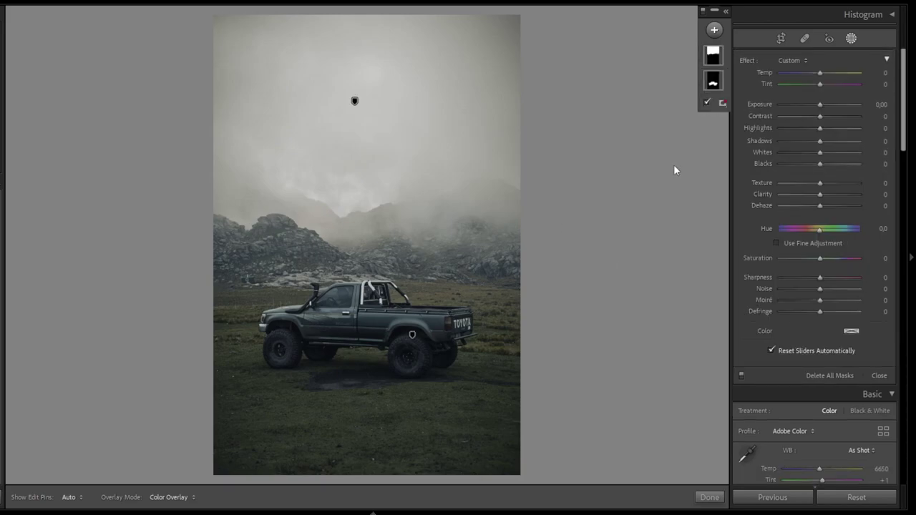
Add a level linear gradient over the bottom ground with Exposure −0.60
left_click(714, 29)
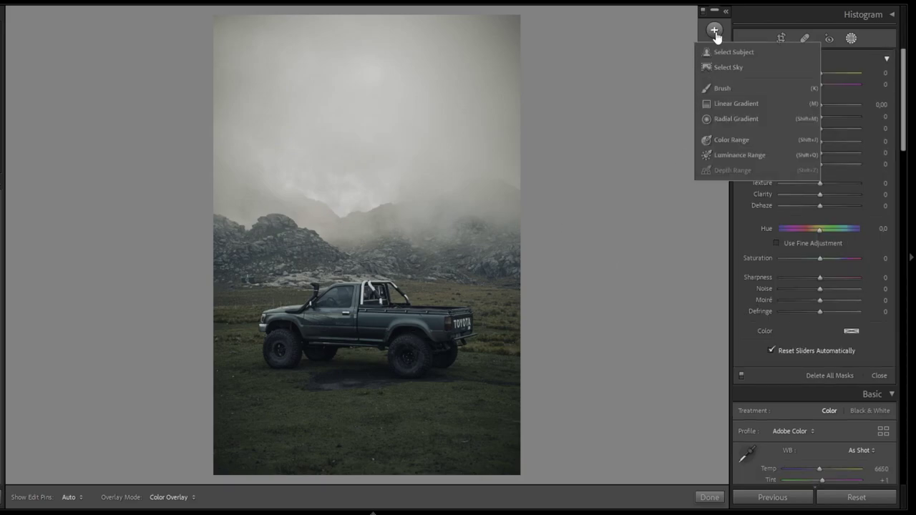
left_click(735, 103)
left_click_drag(364, 426, 368, 384)
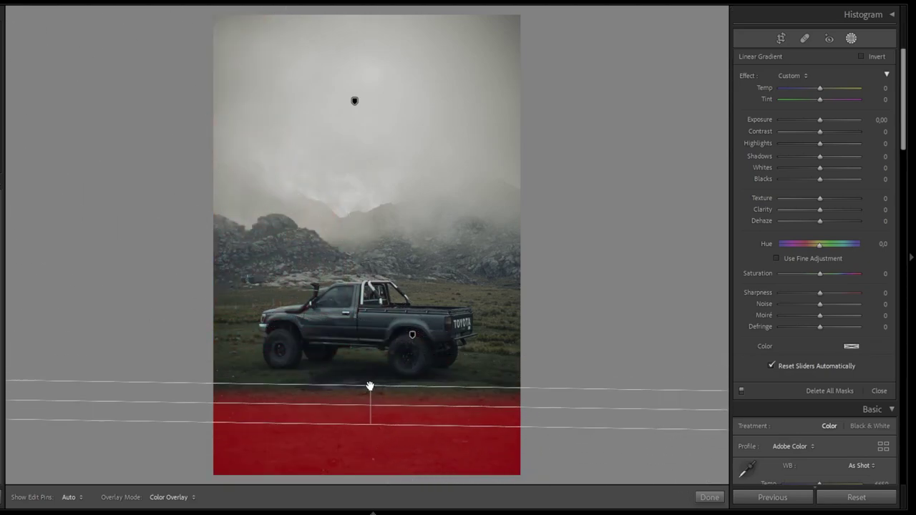
left_click_drag(370, 386, 362, 415)
left_click_drag(822, 118, 813, 118)
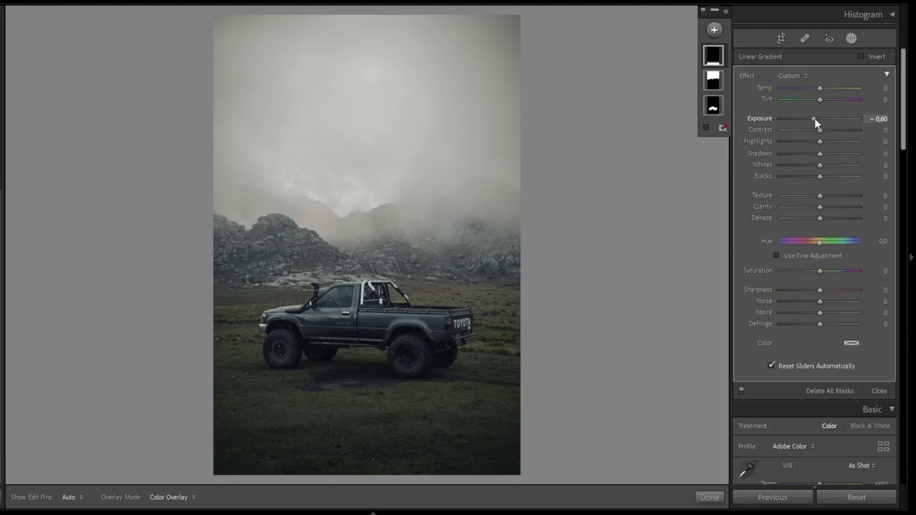
key("Return")
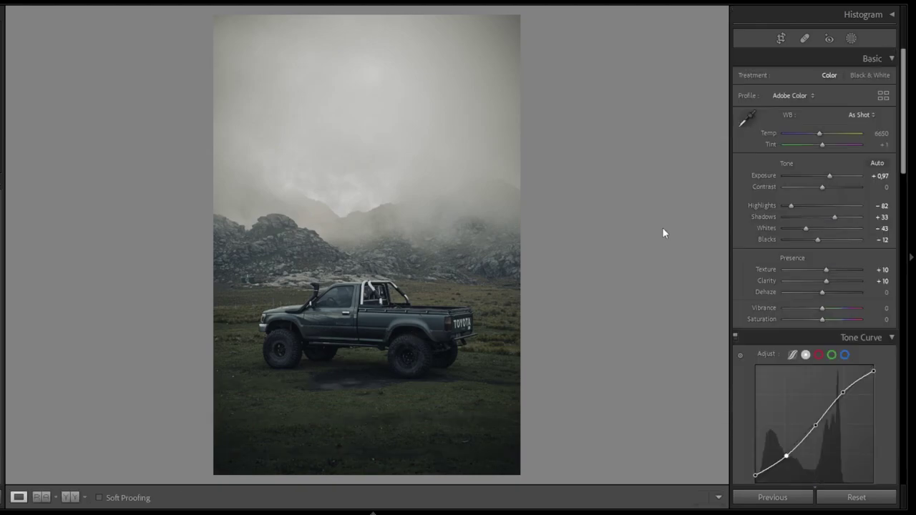
Draw a radial gradient ellipse over the truck and invert it
left_click(851, 38)
left_click(714, 29)
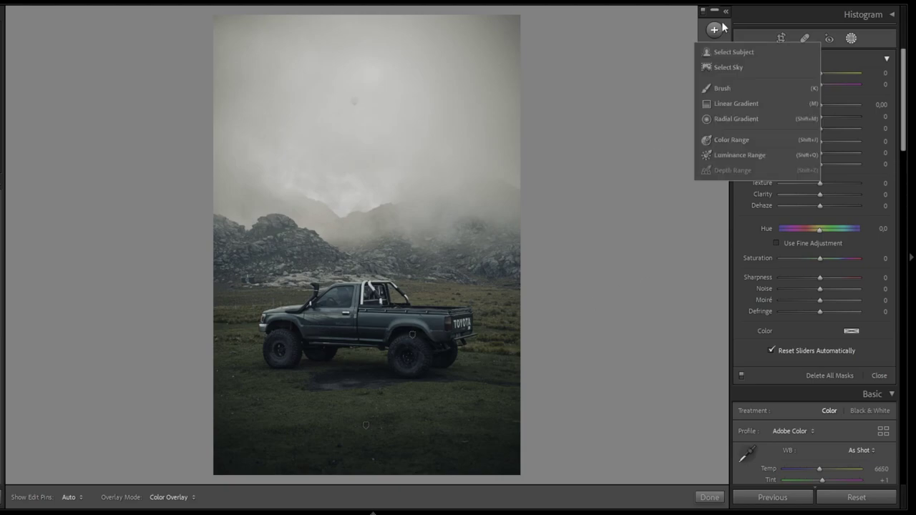
left_click(735, 118)
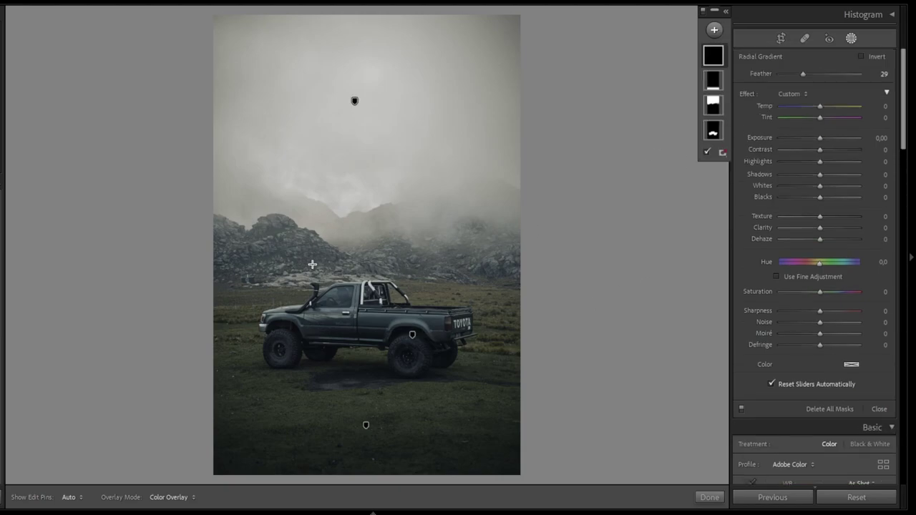
left_click_drag(301, 263, 449, 364)
left_click_drag(300, 262, 358, 306)
left_click(862, 56)
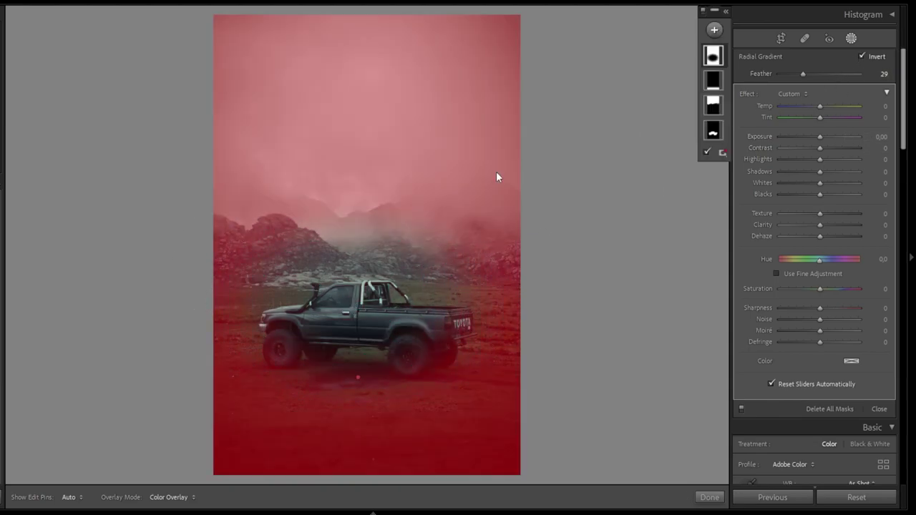
Fit the inverted ellipse around the truck with Feather 19 and Exposure −0.20
left_click_drag(506, 306, 490, 306)
left_click_drag(386, 302, 397, 319)
left_click_drag(369, 395, 370, 405)
left_click_drag(369, 224, 369, 221)
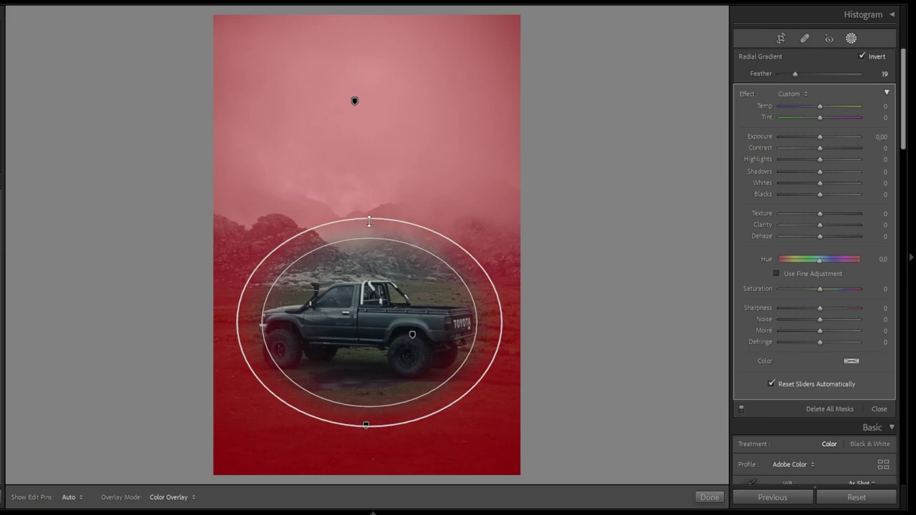
left_click_drag(368, 322, 366, 327)
left_click_drag(820, 137, 818, 141)
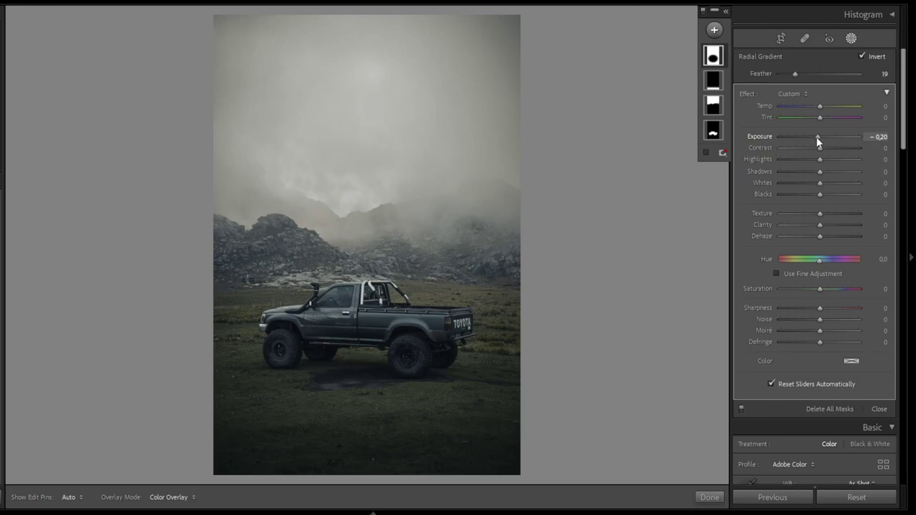
left_click_drag(364, 327, 368, 337)
Leave masking and compare Before/After with Y, returning to the unedited truck photo
key("shift+m")
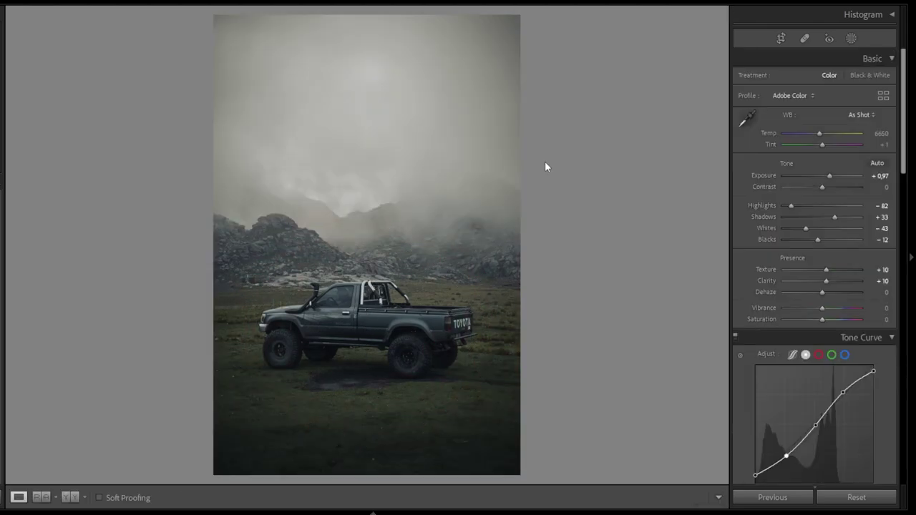
key("y")
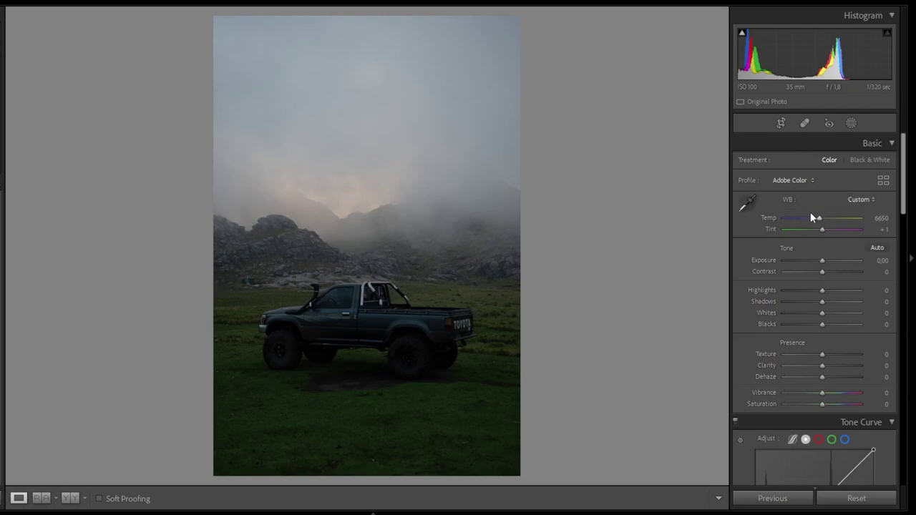
Set Temp 6030, Exposure −0.97, Contrast +15, Highlights −63, Shadows +57, Whites −82, Blacks +94, Clarity +10, Vibrance −21
left_click_drag(818, 219, 813, 216)
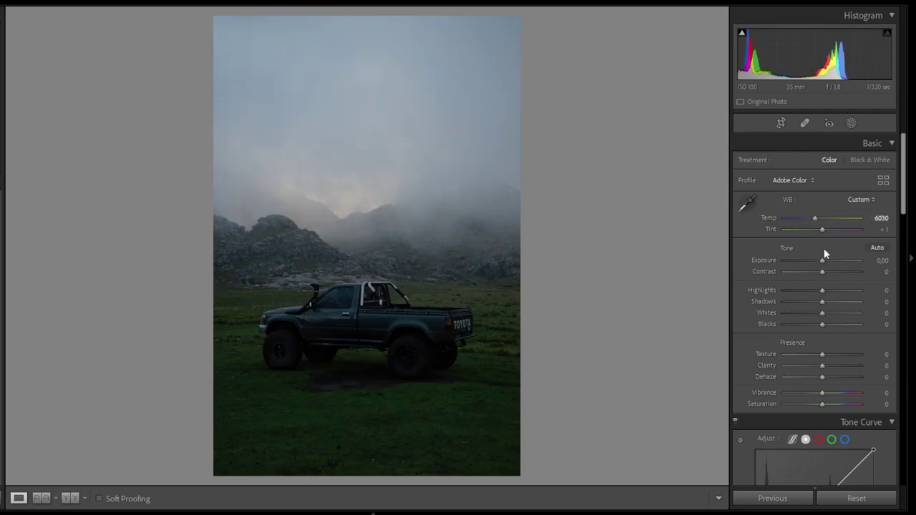
left_click_drag(824, 260, 817, 259)
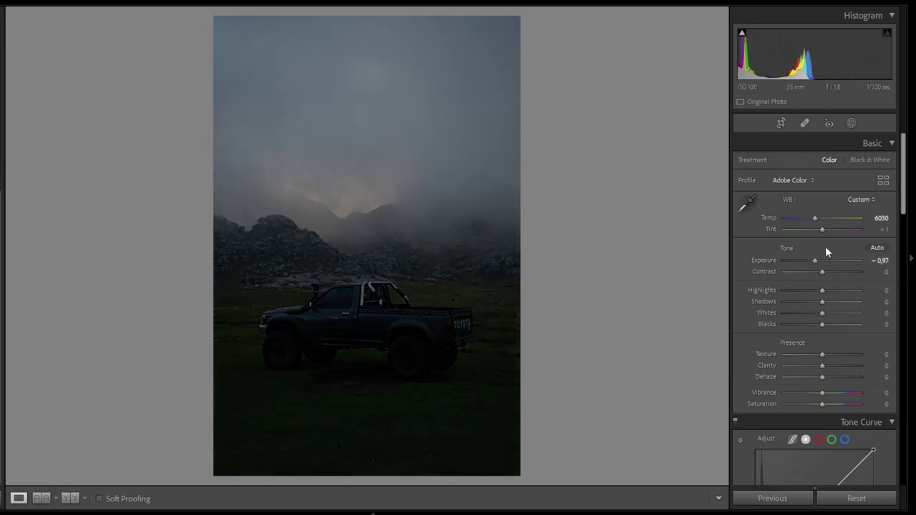
left_click_drag(823, 271, 842, 300)
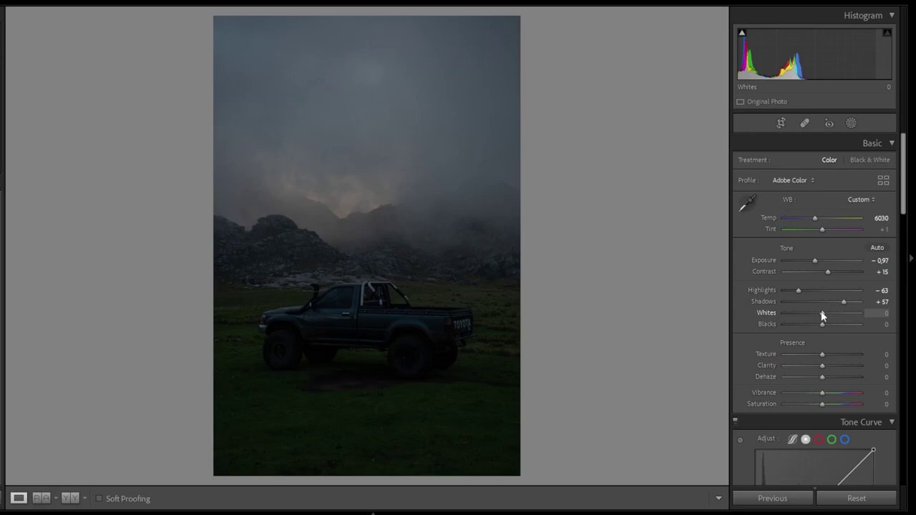
left_click_drag(823, 315, 791, 313)
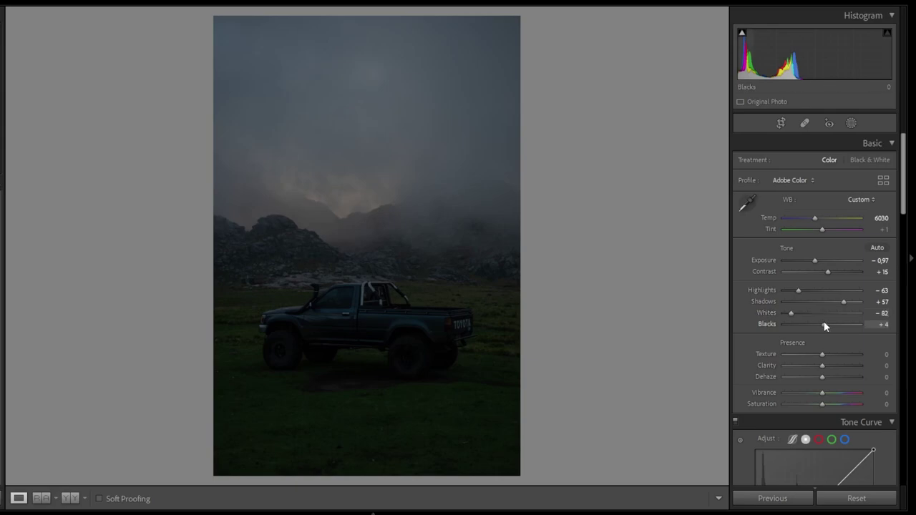
left_click_drag(823, 324, 857, 325)
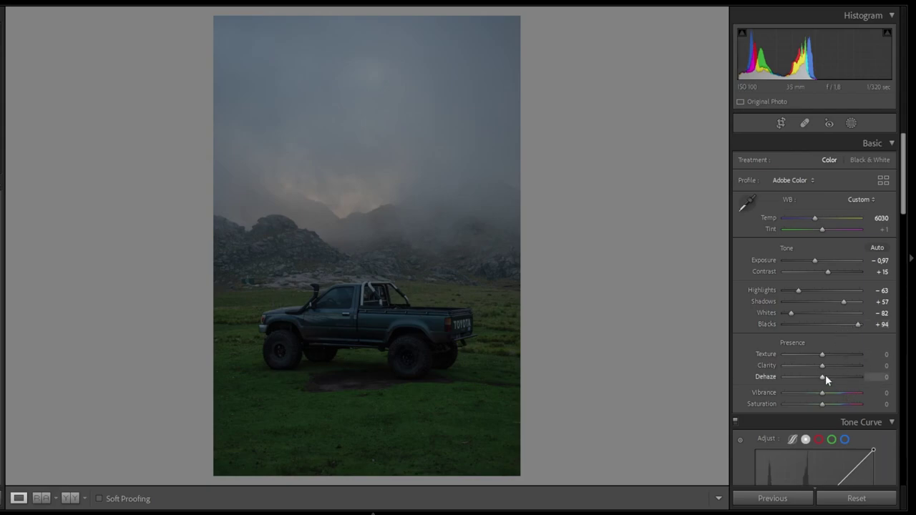
left_click_drag(821, 366, 825, 367)
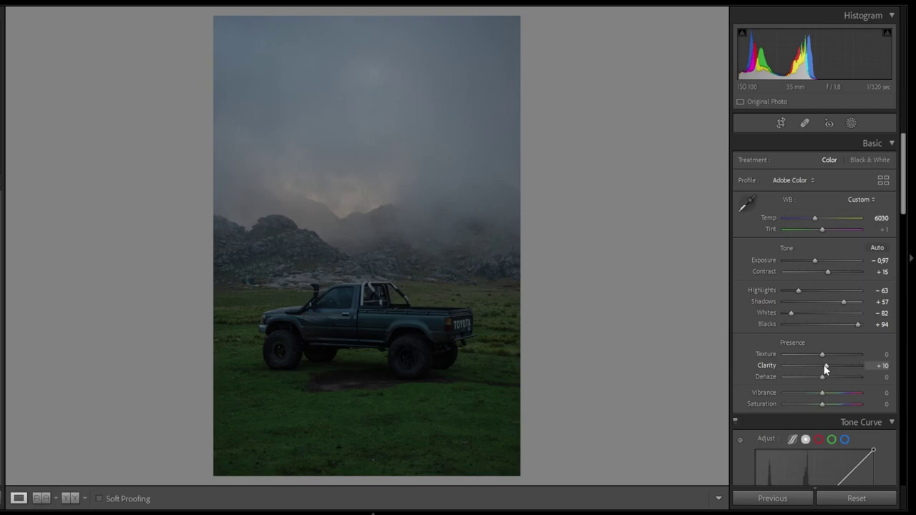
left_click_drag(822, 393, 814, 393)
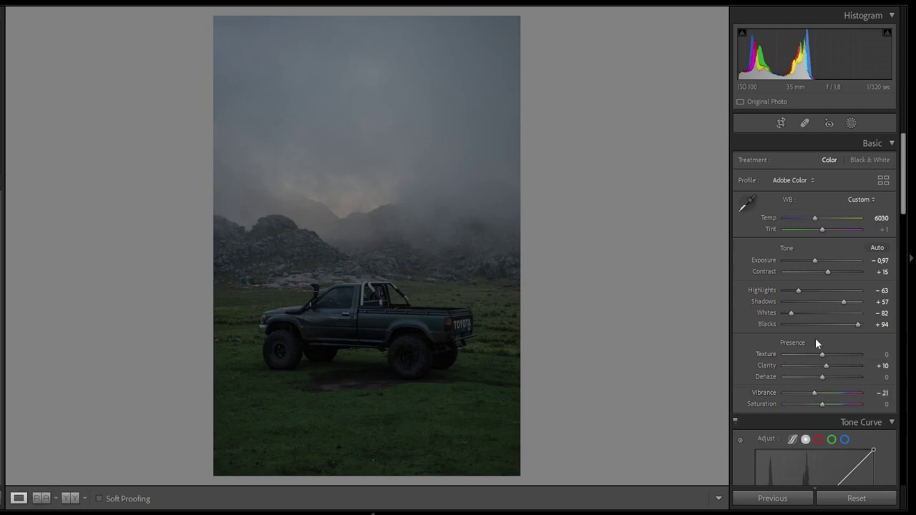
scroll(816, 330, "down", 5)
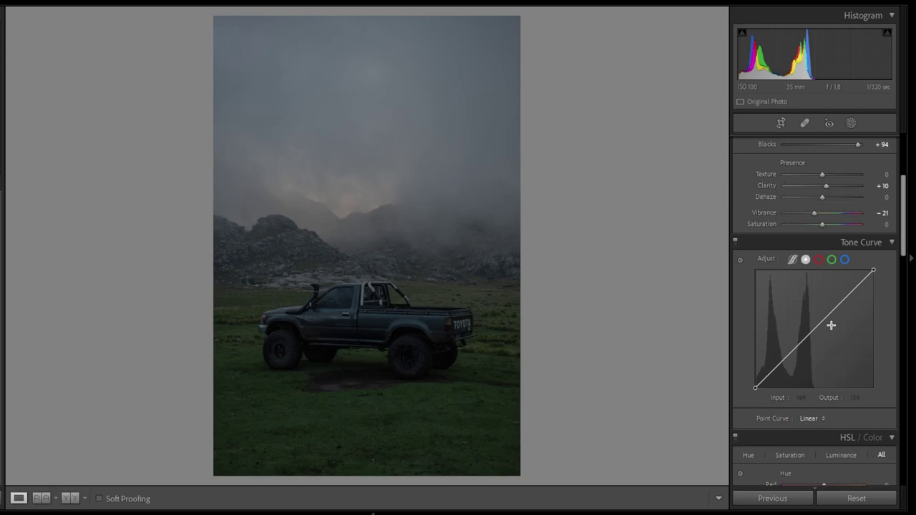
Lift the tone curve's black point to output 13 and raise a midtone point to 127→133
left_click(784, 360)
left_click(845, 300)
left_click_drag(755, 388, 756, 381)
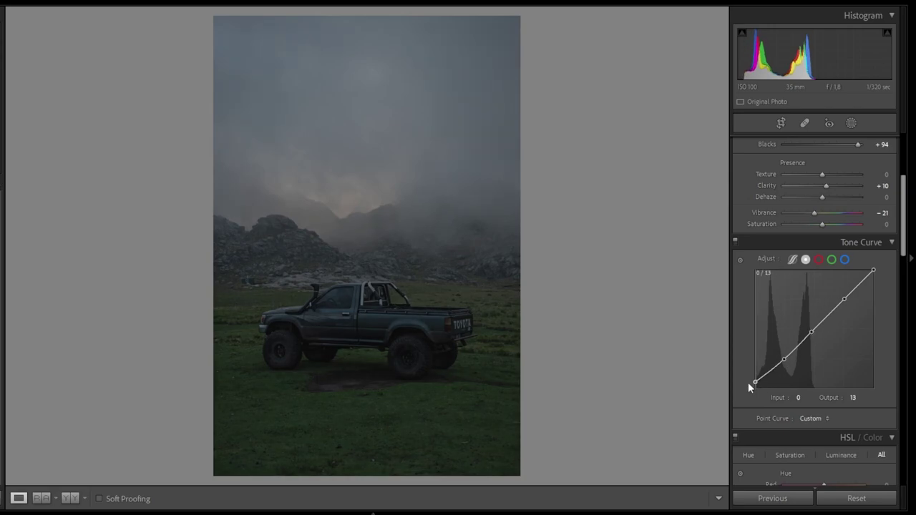
left_click(812, 331)
left_click_drag(844, 299, 843, 299)
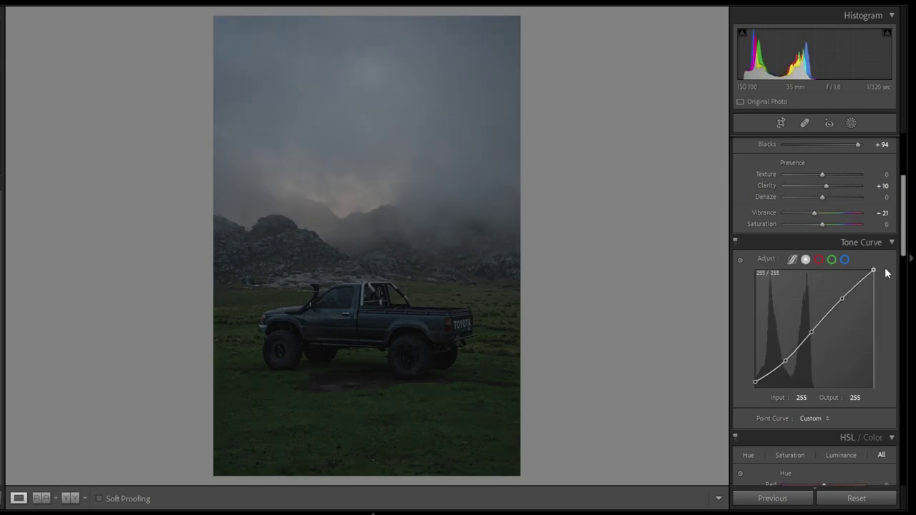
left_click_drag(812, 331, 814, 326)
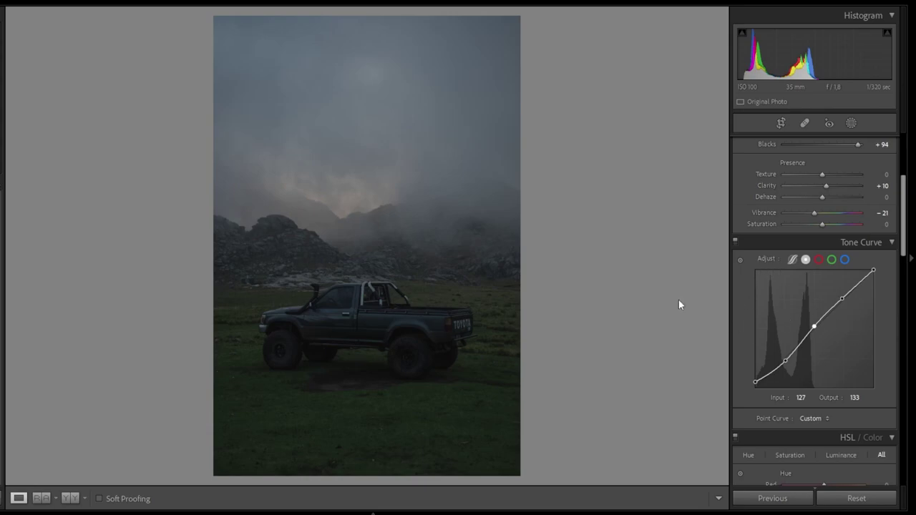
Shift the HSL Green hue to +100, toward aqua
scroll(867, 308, "down", 5)
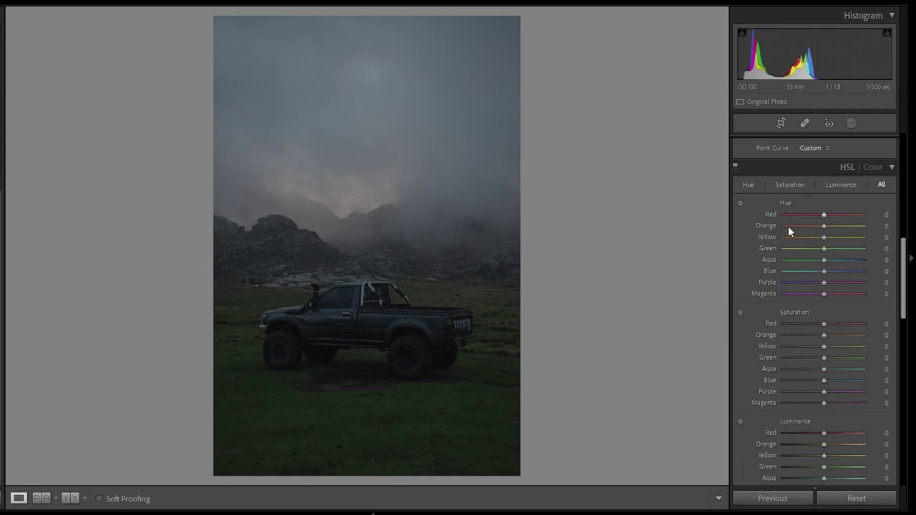
left_click_drag(816, 248, 865, 248)
scroll(859, 220, "down", 3)
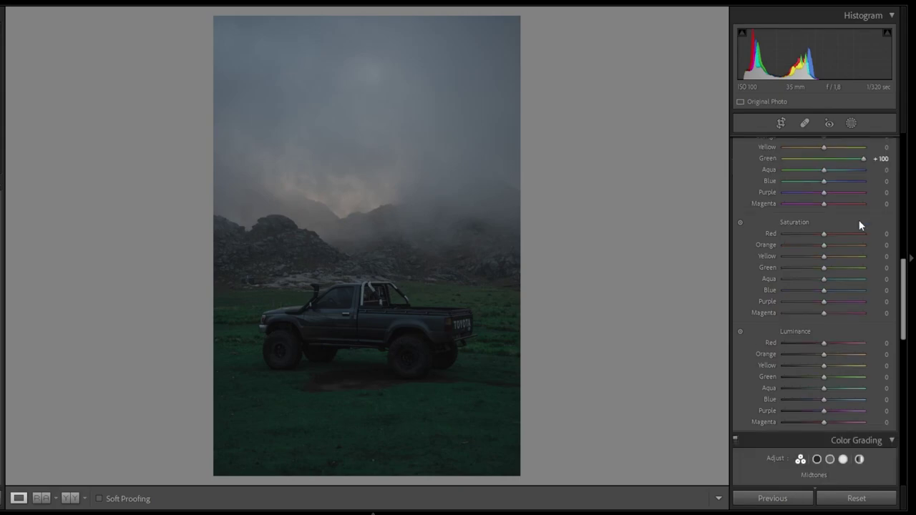
Desaturate Red -71, Orange -70, Yellow -73, Green and Aqua -50, Blue -90, Purple -91, Magenta -90
left_click(795, 233)
left_click(798, 245)
left_click_drag(800, 244, 797, 244)
left_click(793, 257)
left_click(804, 267)
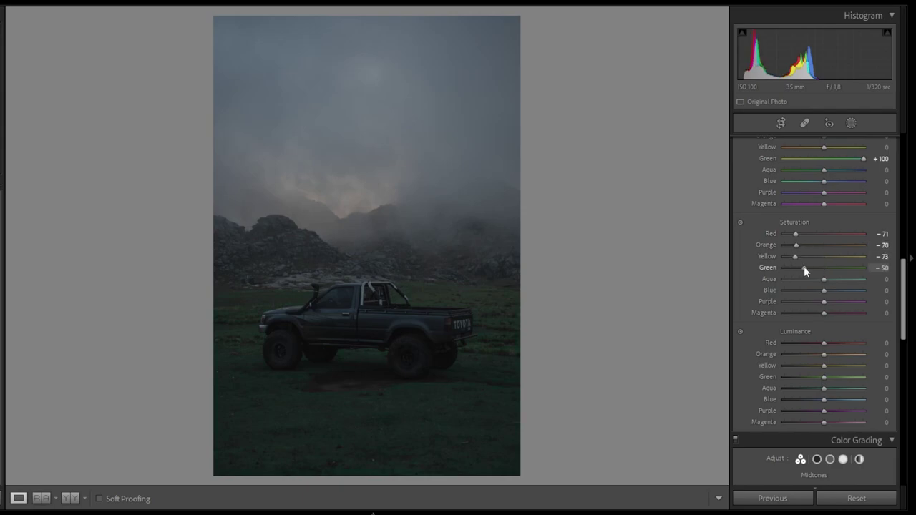
left_click(804, 278)
left_click(788, 290)
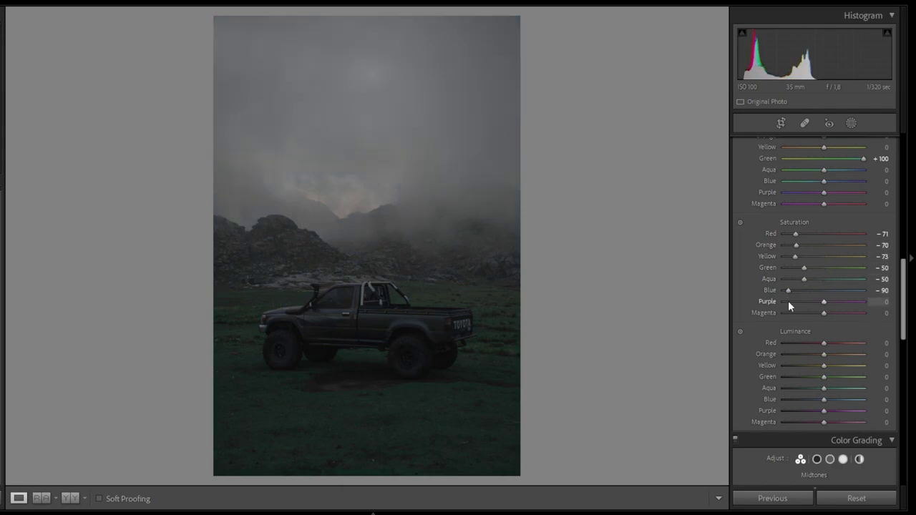
left_click(788, 301)
left_click(788, 312)
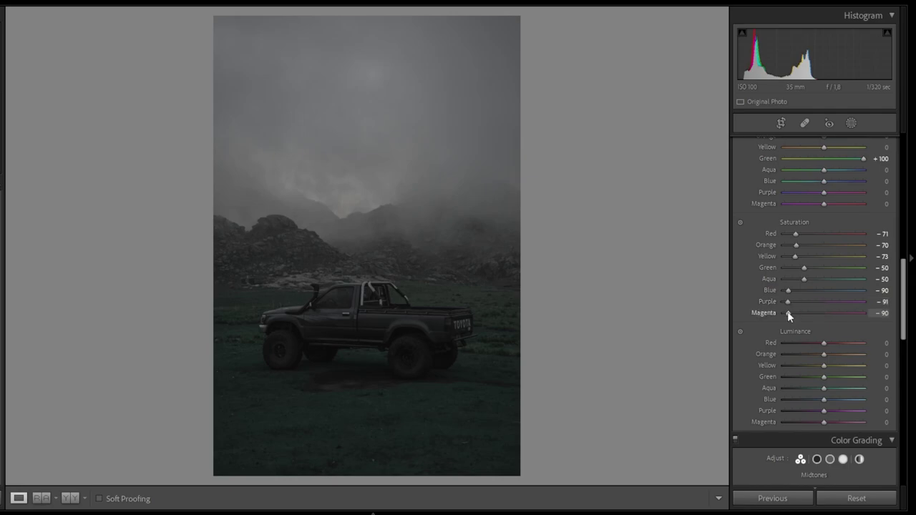
scroll(847, 409, "up", 3)
scroll(844, 405, "down", 12)
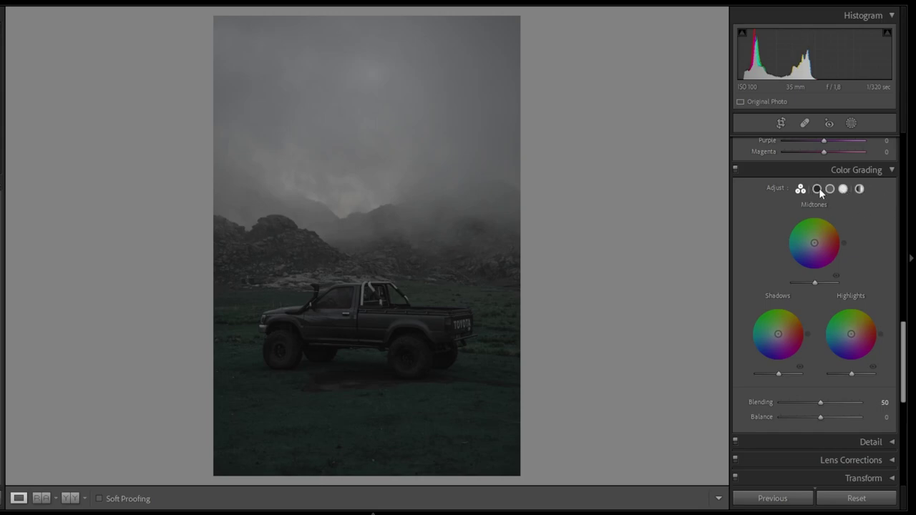
Grade shadows, midtones and highlights blue, midtone hue 211, with global hue 231, saturation 10
left_click(817, 188)
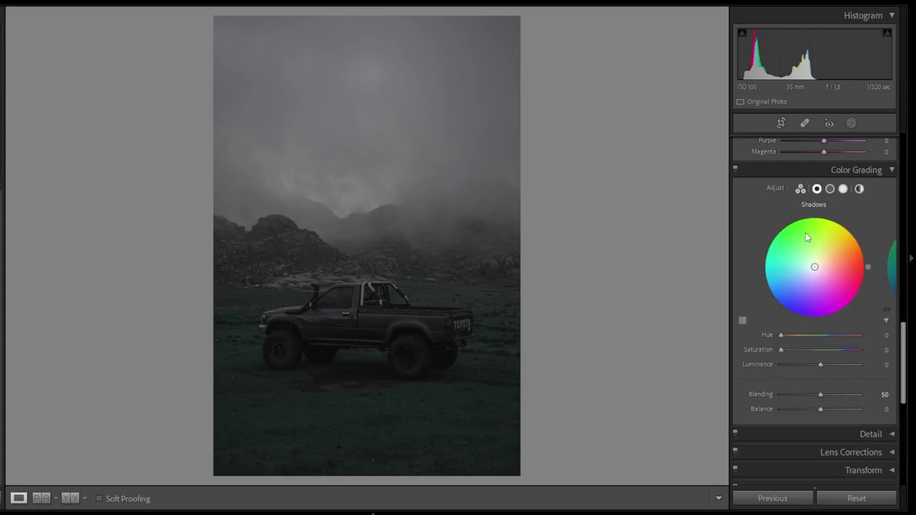
left_click_drag(784, 351, 823, 357)
left_click(829, 188)
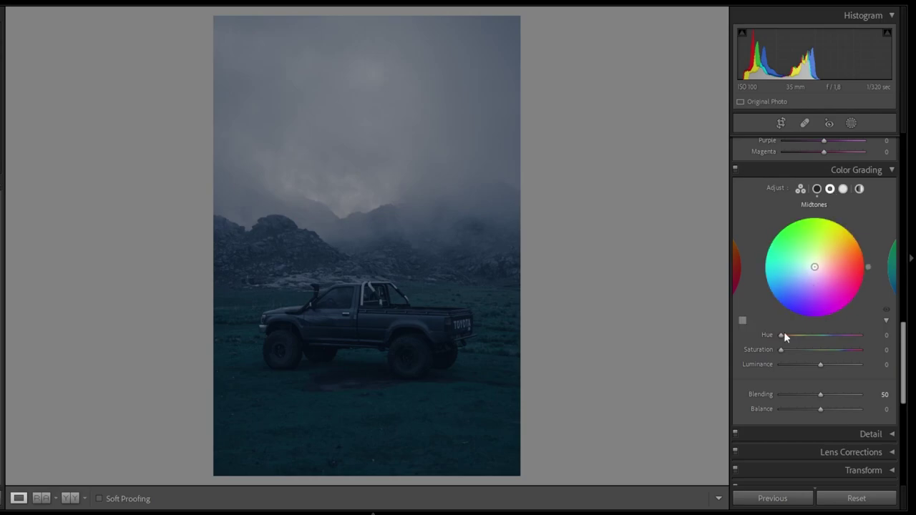
left_click_drag(783, 334, 791, 358)
left_click(843, 188)
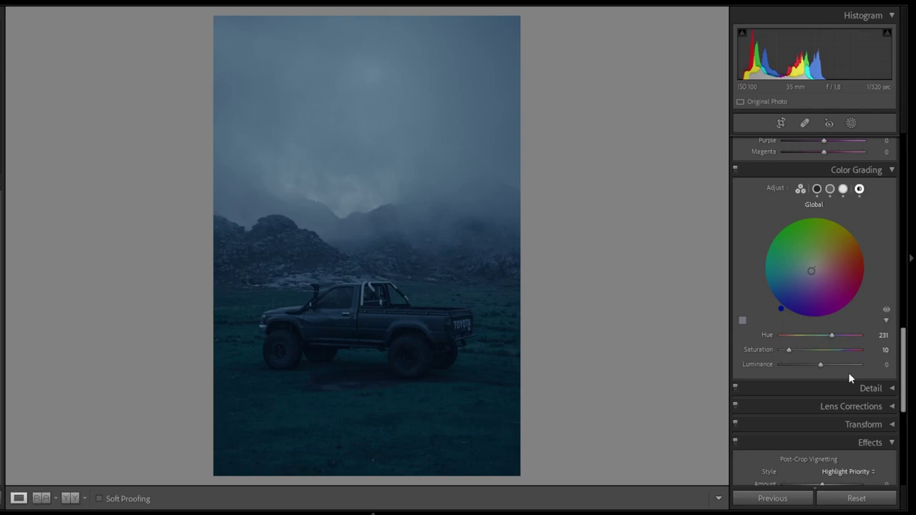
scroll(849, 372, "down", 5)
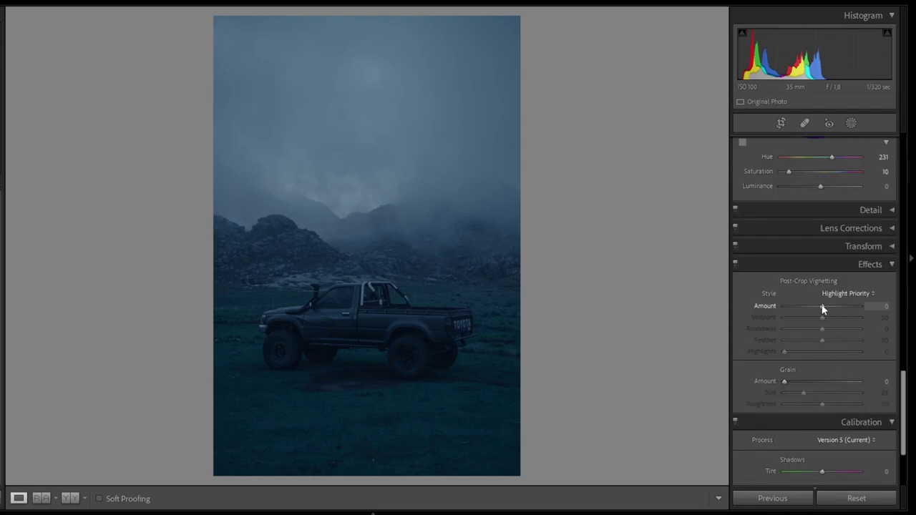
Apply a post-crop vignette with Amount -12, Midpoint 37 and Feather 100
left_click_drag(822, 305, 880, 347)
scroll(801, 301, "down", 3)
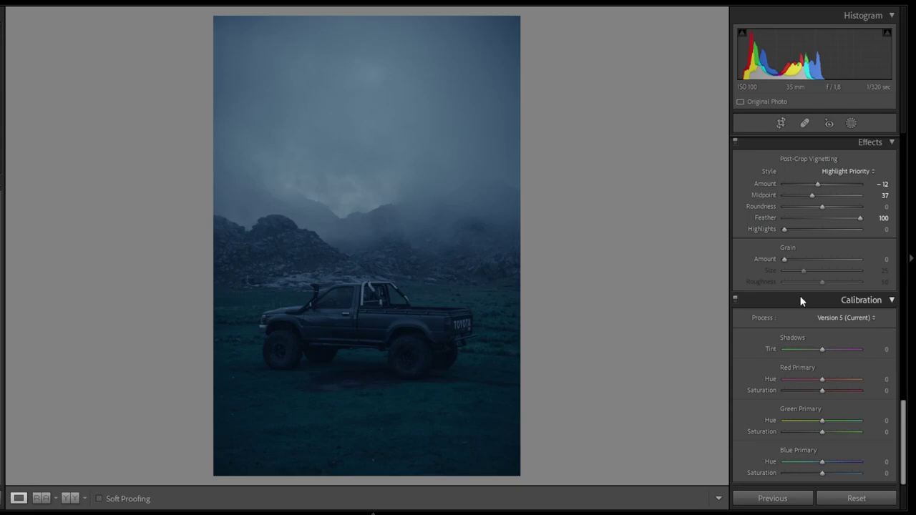
Set Calibration Red Primary Hue -30, Green and Blue Primary Hue +30, Shadows Tint +13
left_click_drag(821, 379, 812, 380)
left_click_drag(822, 420, 833, 420)
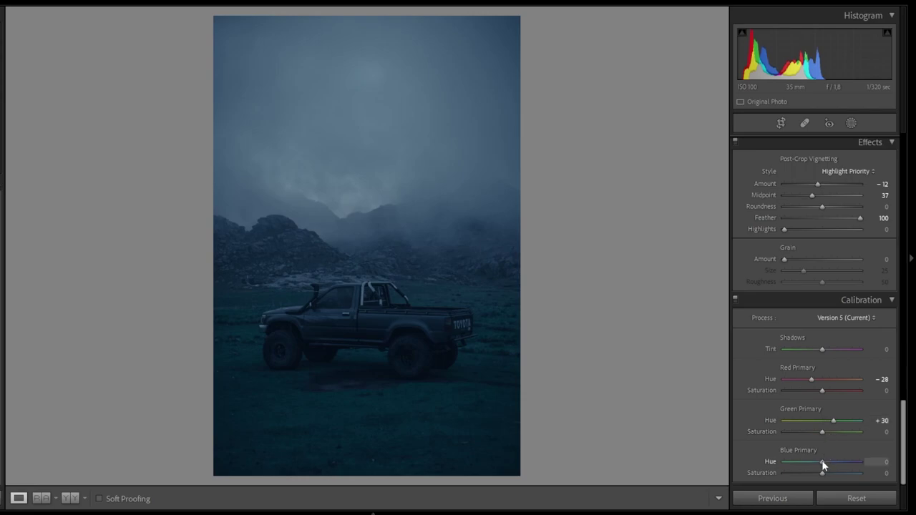
left_click_drag(823, 463, 835, 466)
key("Down")
key("Down")
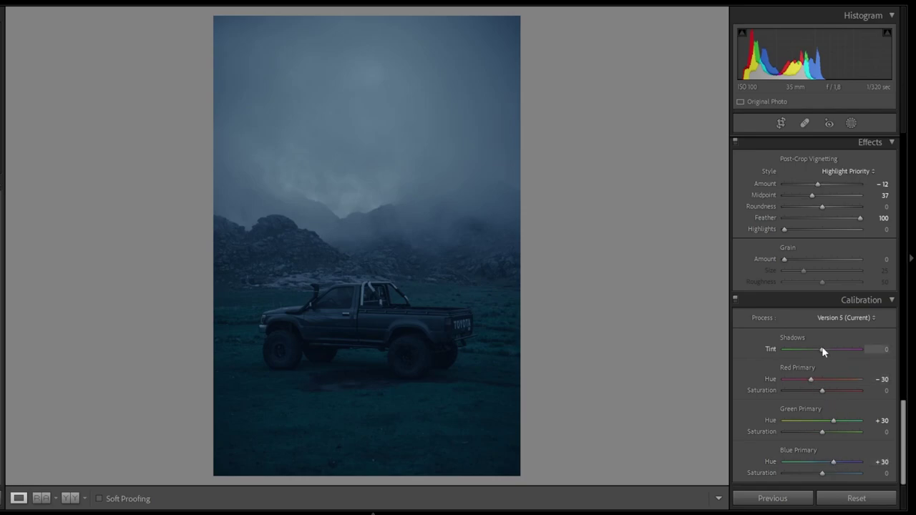
left_click_drag(822, 348, 837, 351)
Raise HSL luminance for Blue to +86 and Orange to +50
scroll(839, 361, "up", 10)
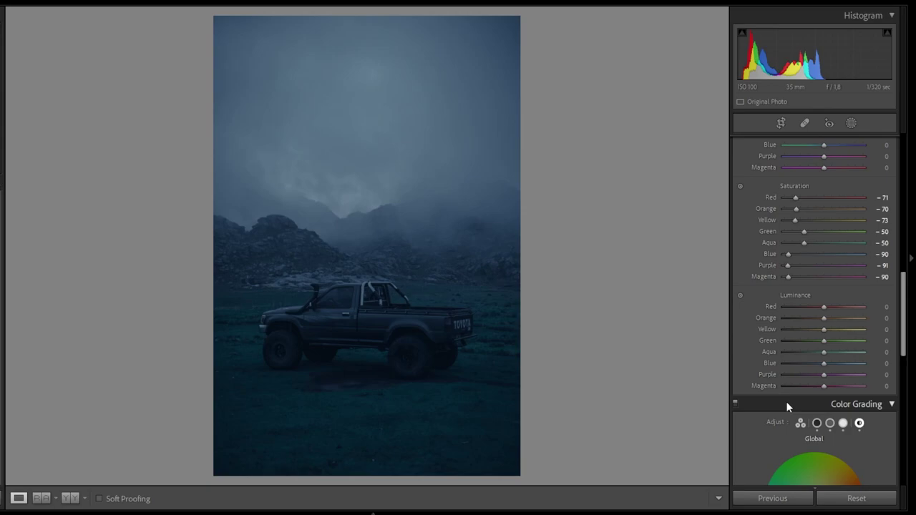
left_click_drag(825, 363, 859, 365)
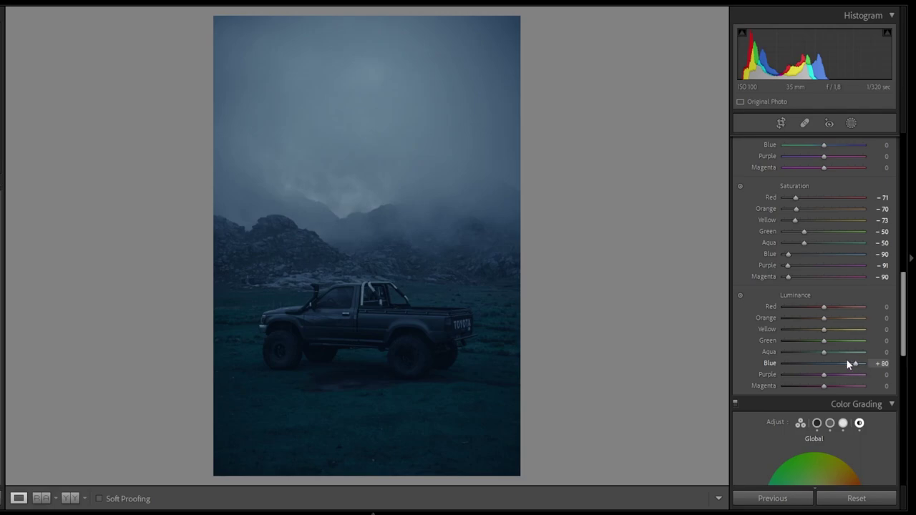
left_click_drag(823, 318, 849, 319)
scroll(740, 322, "up", 5)
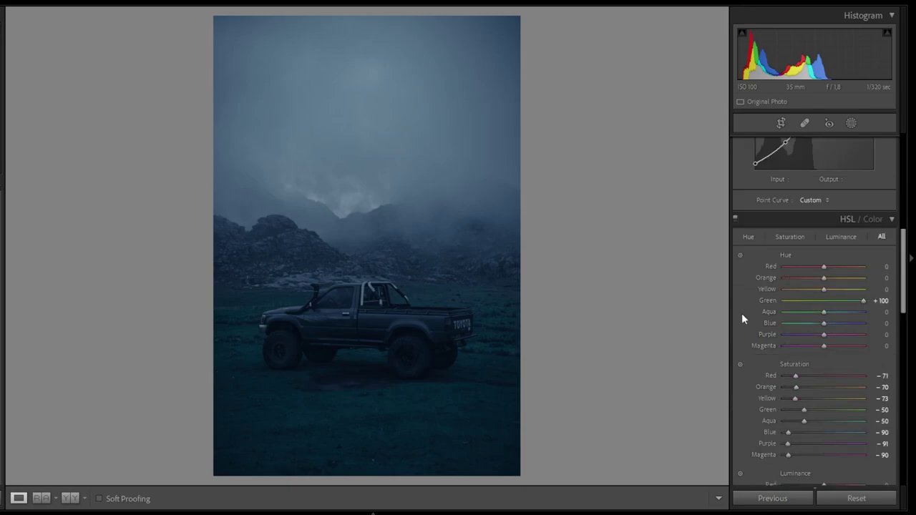
scroll(742, 313, "up", 10)
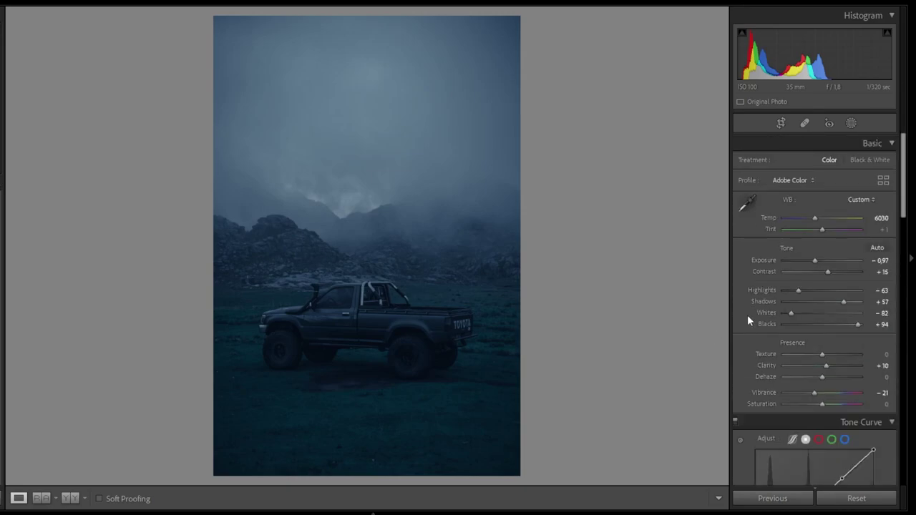
Mask the truck with Select Subject and give it Exposure 0.37 and Highlights 70
left_click(852, 123)
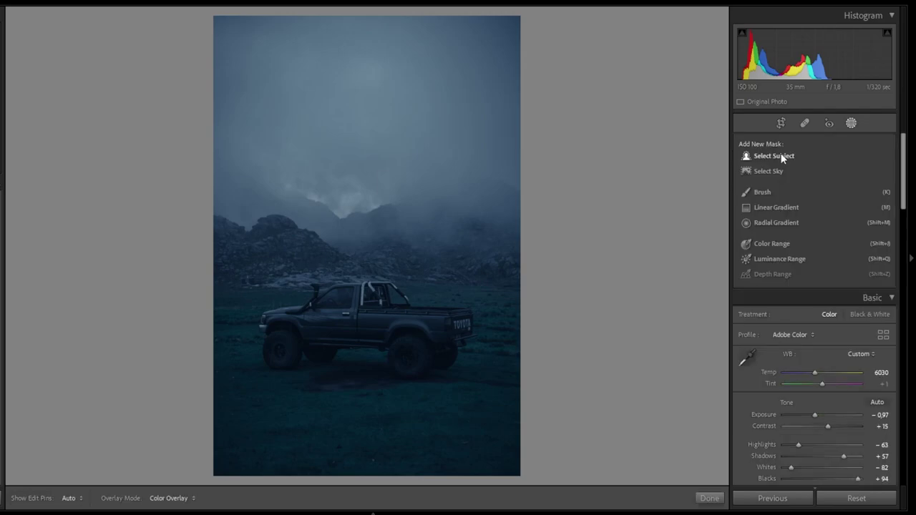
left_click(774, 156)
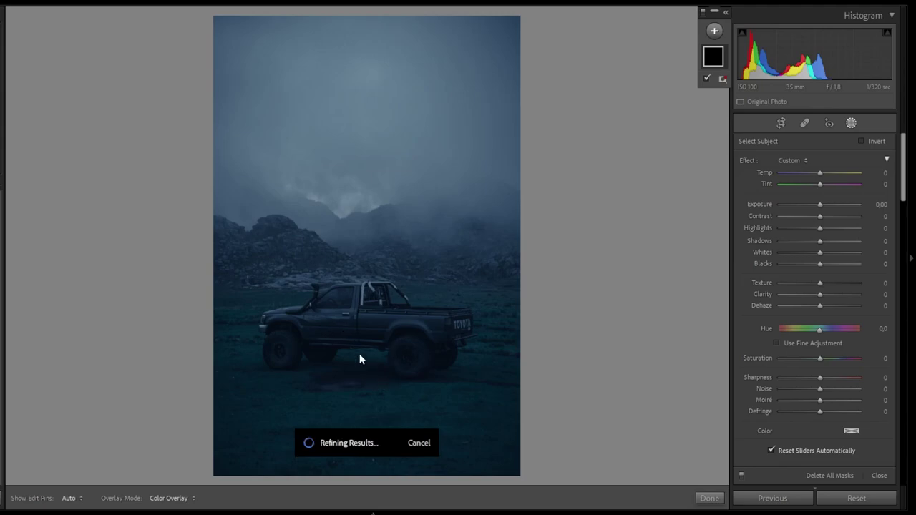
left_click_drag(820, 204, 846, 226)
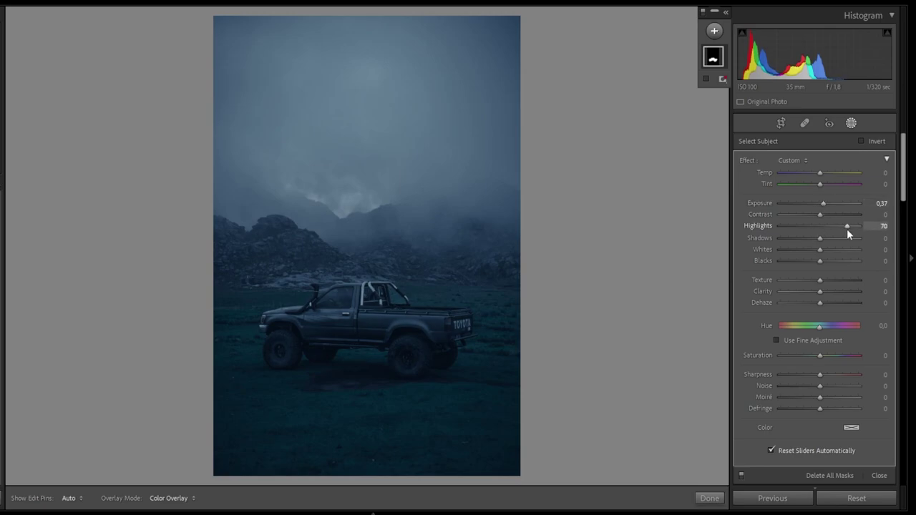
left_click(714, 30)
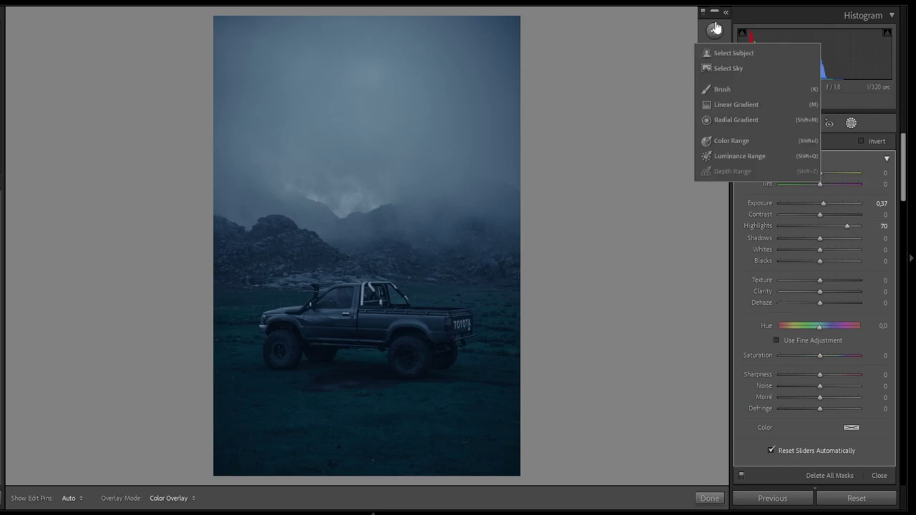
Add a Select Sky mask and lower its Highlights to -41
left_click(731, 68)
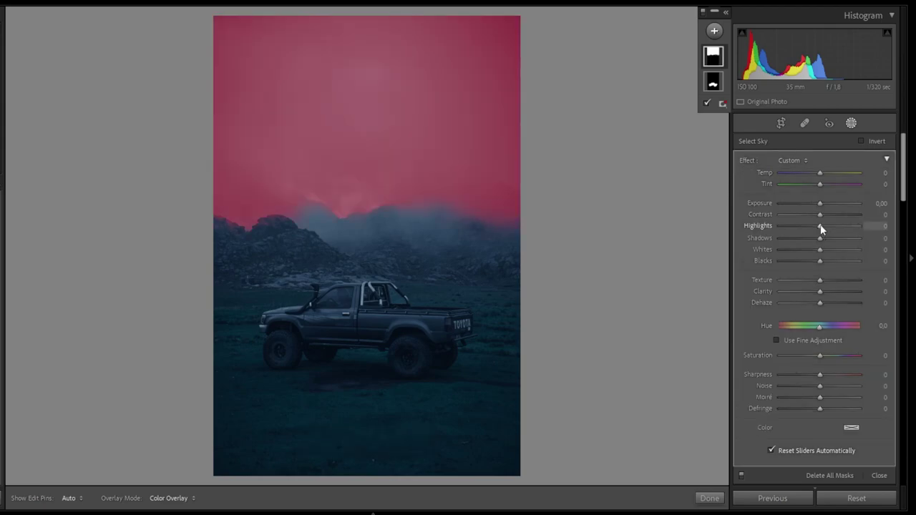
left_click_drag(821, 225, 804, 225)
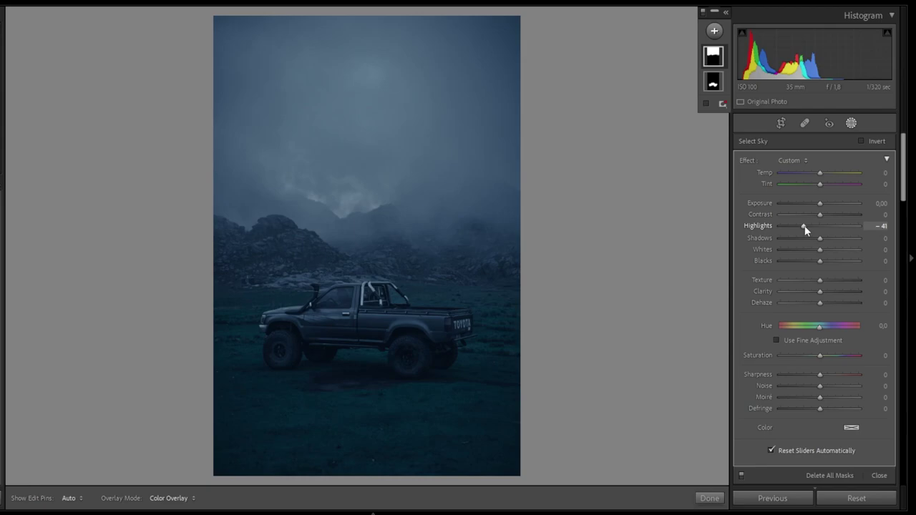
left_click(714, 30)
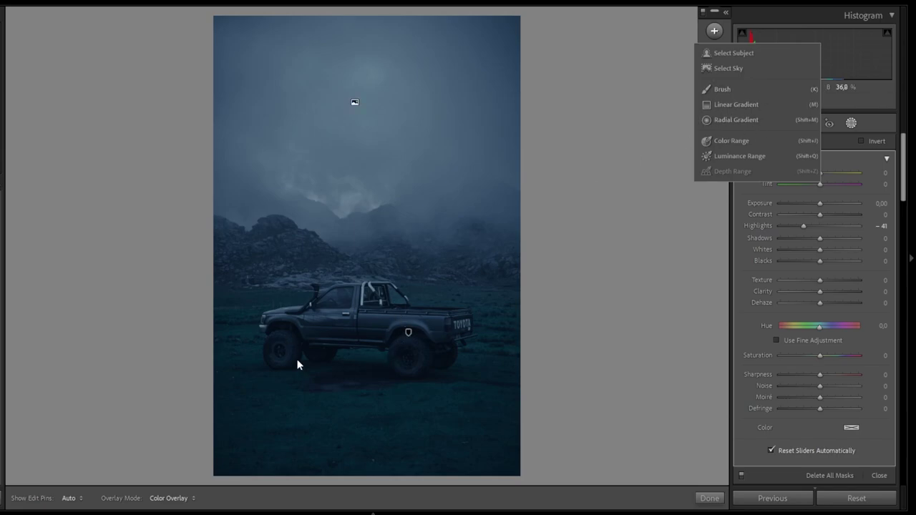
Add a linear gradient over the ground at the photo's bottom with Exposure -0.84
left_click(744, 104)
left_click_drag(328, 405, 349, 387)
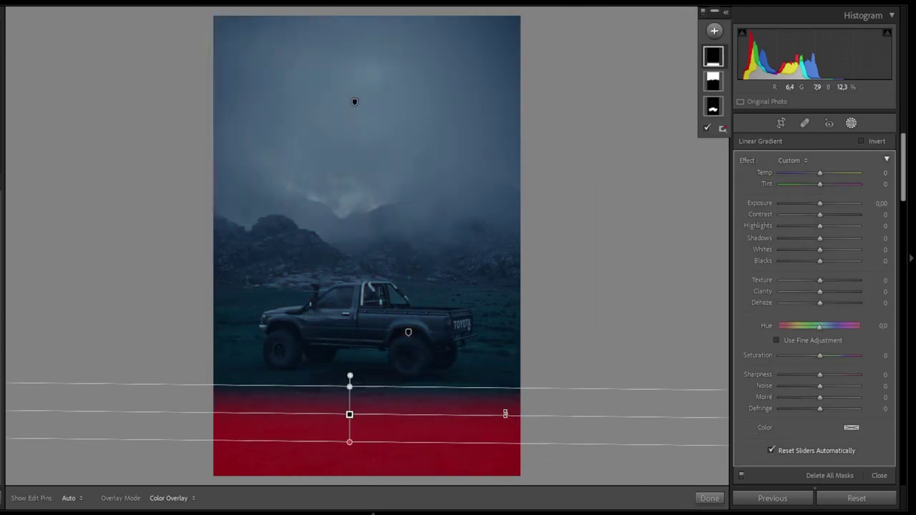
left_click_drag(351, 444, 351, 452)
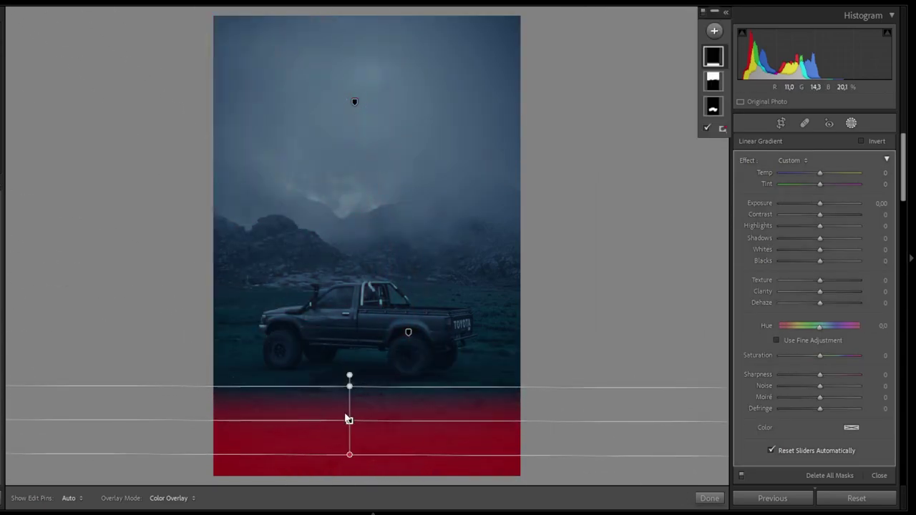
left_click_drag(350, 420, 358, 426)
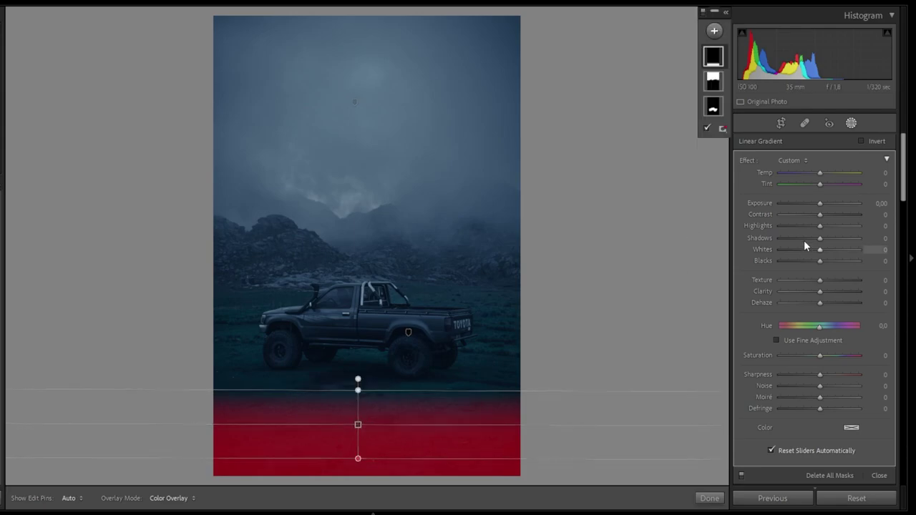
left_click_drag(820, 204, 810, 201)
Add an inverted radial gradient around the truck, Exposure -0.43, Feather 20, then exit masking
left_click(714, 30)
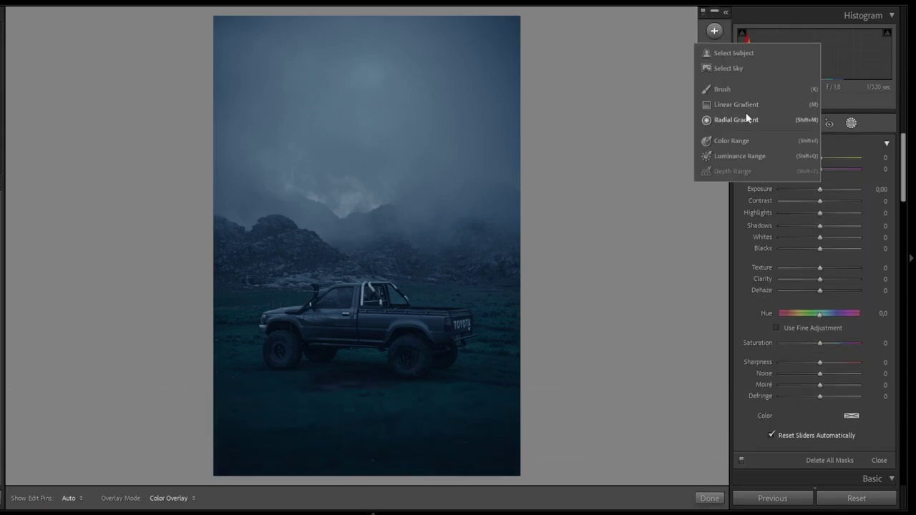
left_click(726, 119)
mouse_move(274, 239)
left_mouse_down()
mouse_move(384, 374)
mouse_move(379, 321)
mouse_move(368, 322)
left_mouse_up()
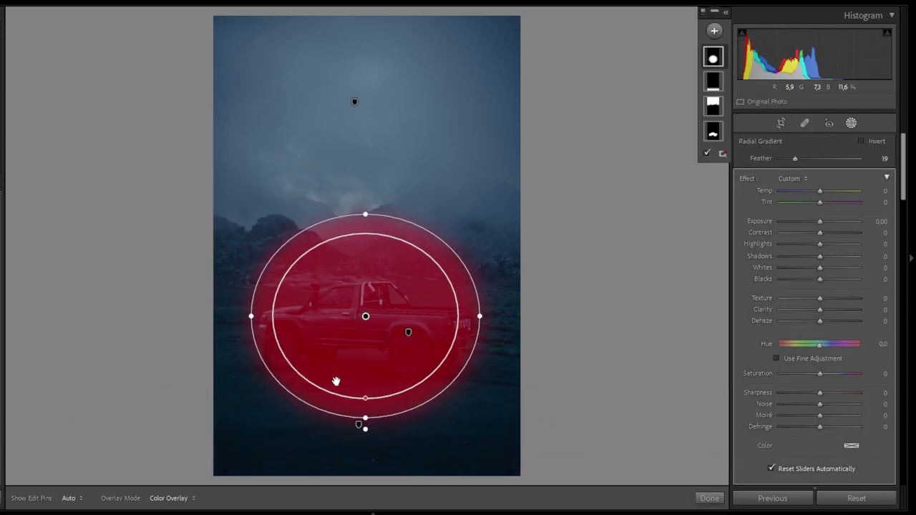
left_click_drag(336, 380, 376, 260)
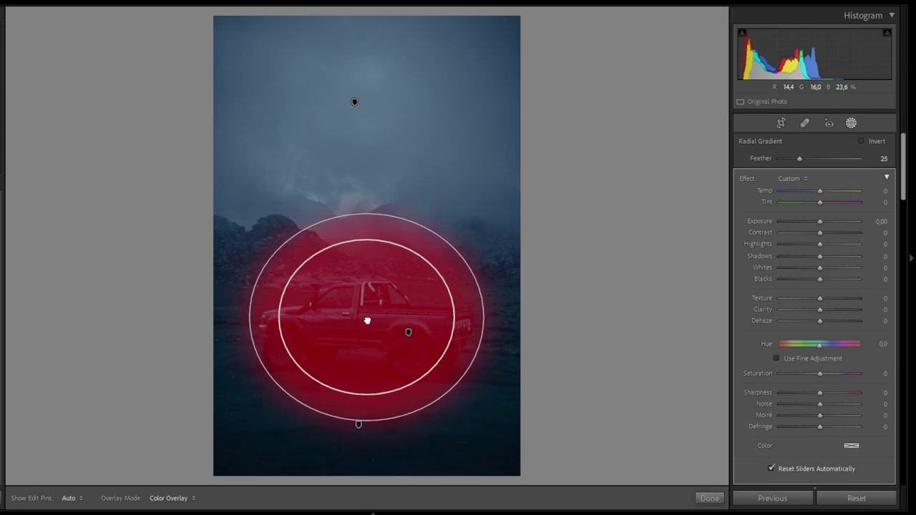
left_click_drag(821, 224, 825, 223)
left_click(863, 141)
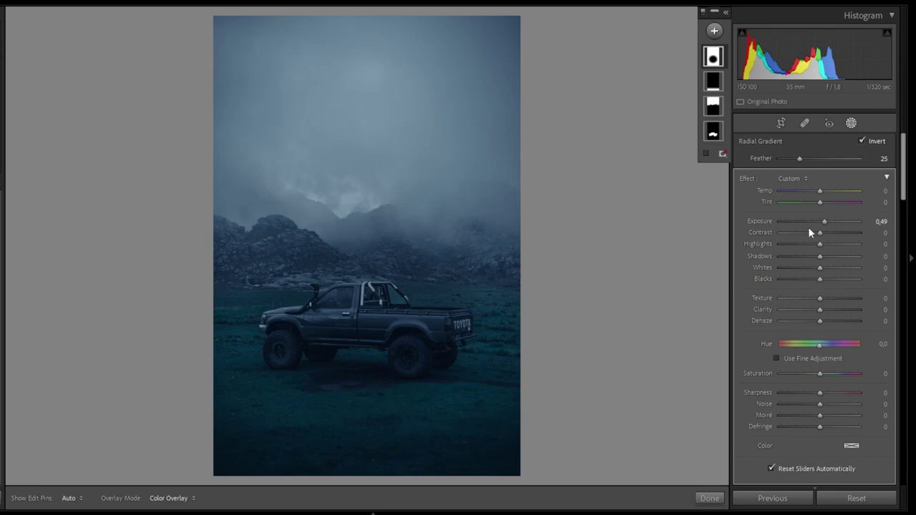
left_click_drag(809, 222, 817, 222)
left_click_drag(362, 406, 362, 410)
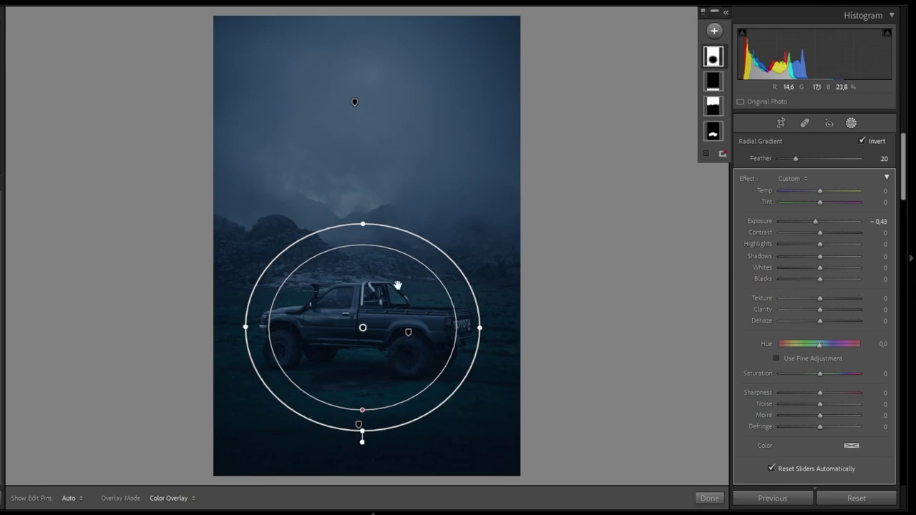
key("shift+w")
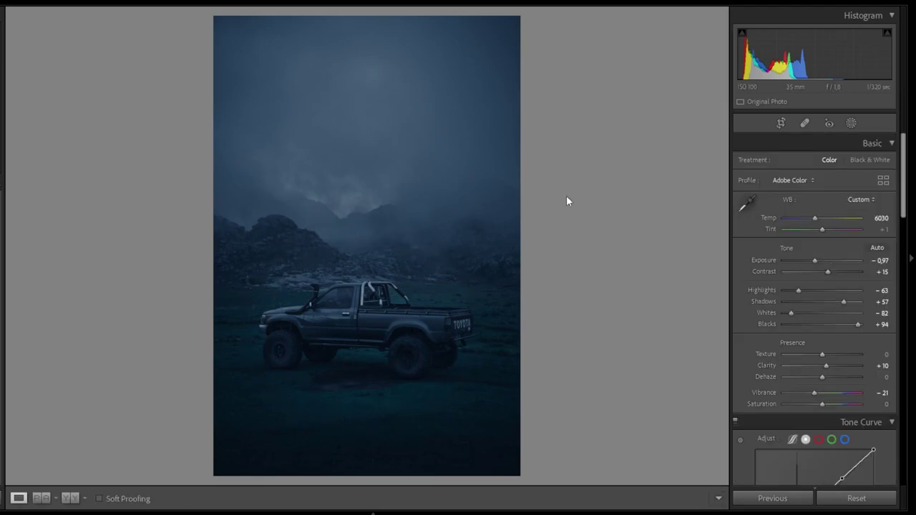
Show the original foggy green photo beside the dark blue edit in Before & After view
key("y")
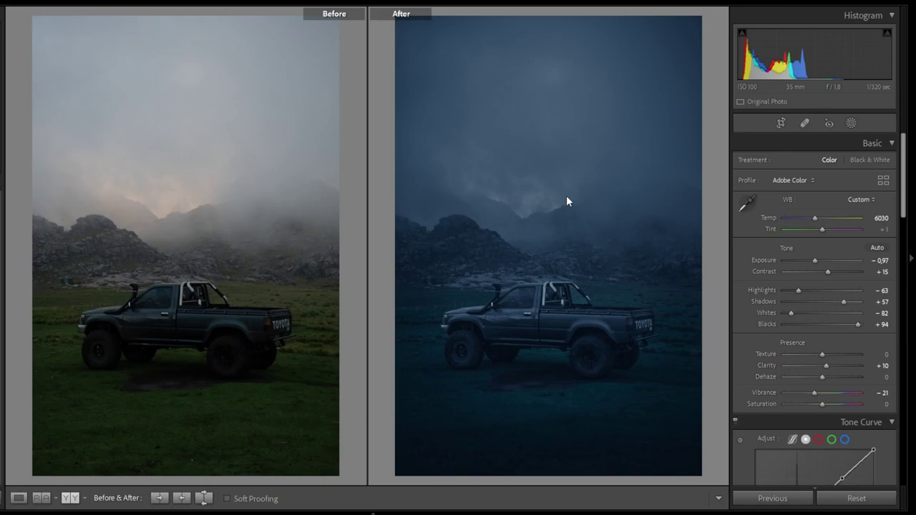